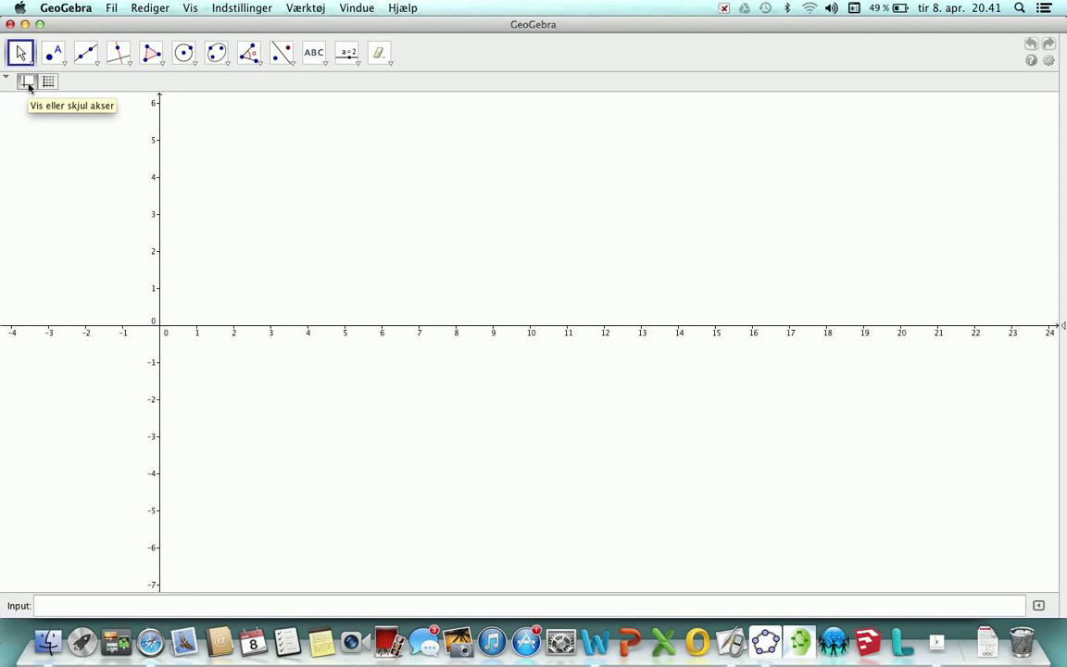
- Toggle the axes and grid to show their display options, leaving both hidden on the drawing area
{"action": "left_click", "coordinate": [28, 83]}
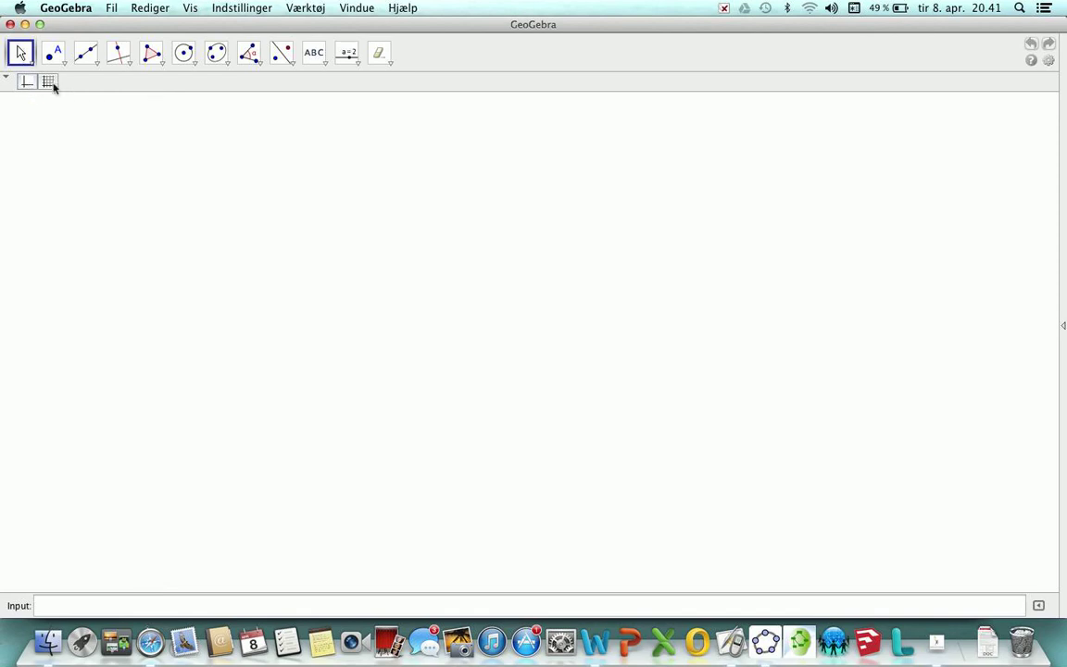
{"action": "left_click", "coordinate": [49, 83]}
{"action": "left_click", "coordinate": [27, 82]}
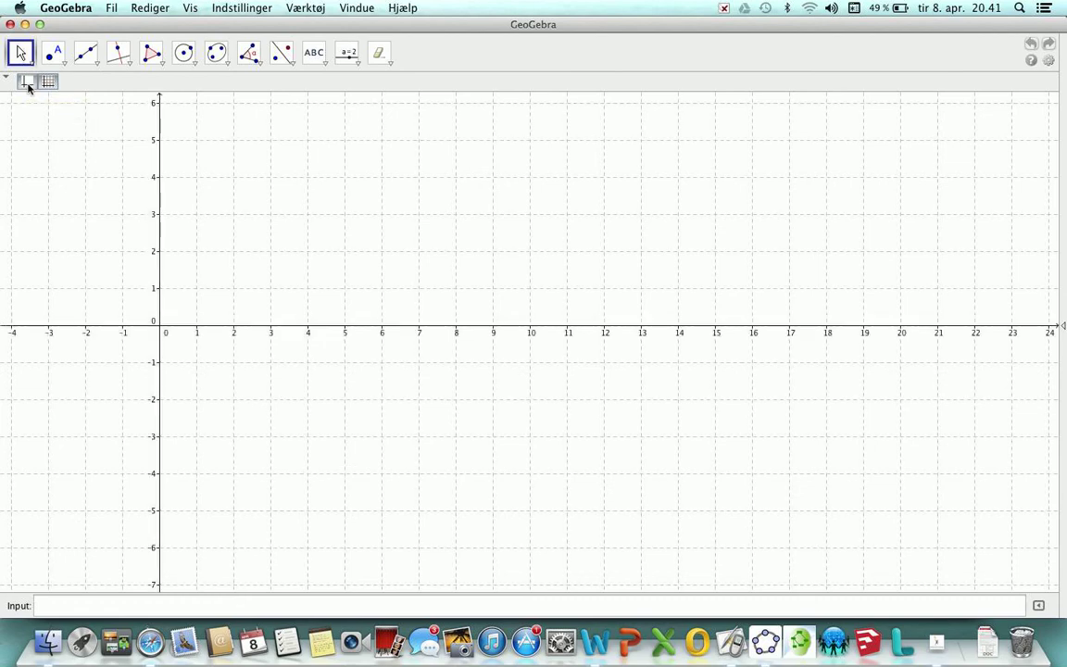
{"action": "left_click", "coordinate": [29, 84]}
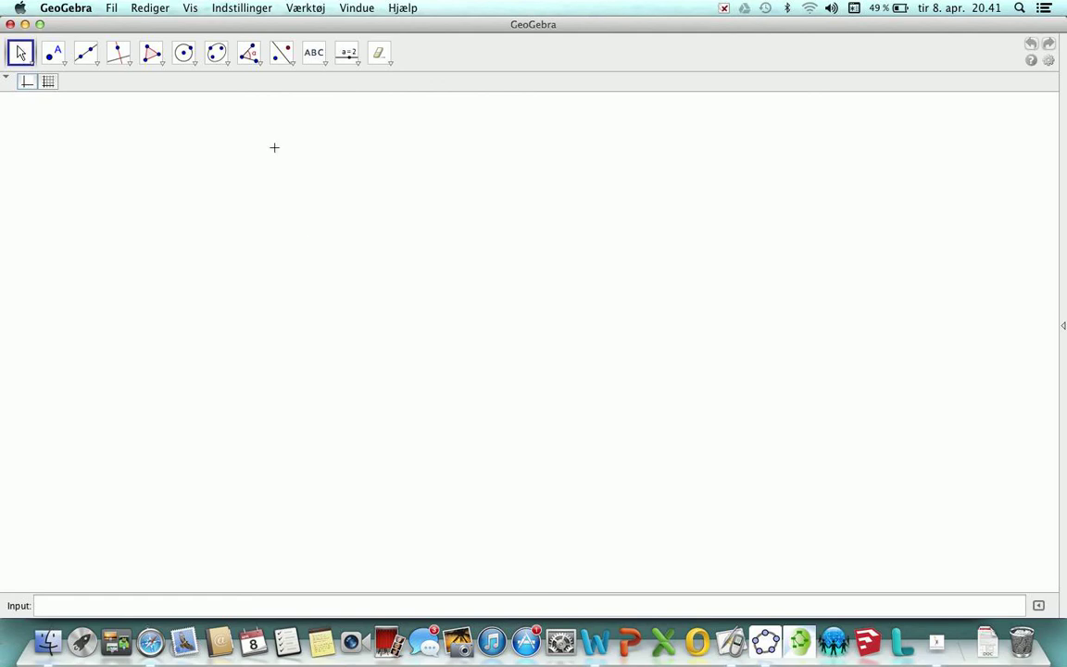
- Set the colour of new points to blue for the New Point tool
{"action": "left_click", "coordinate": [55, 54]}
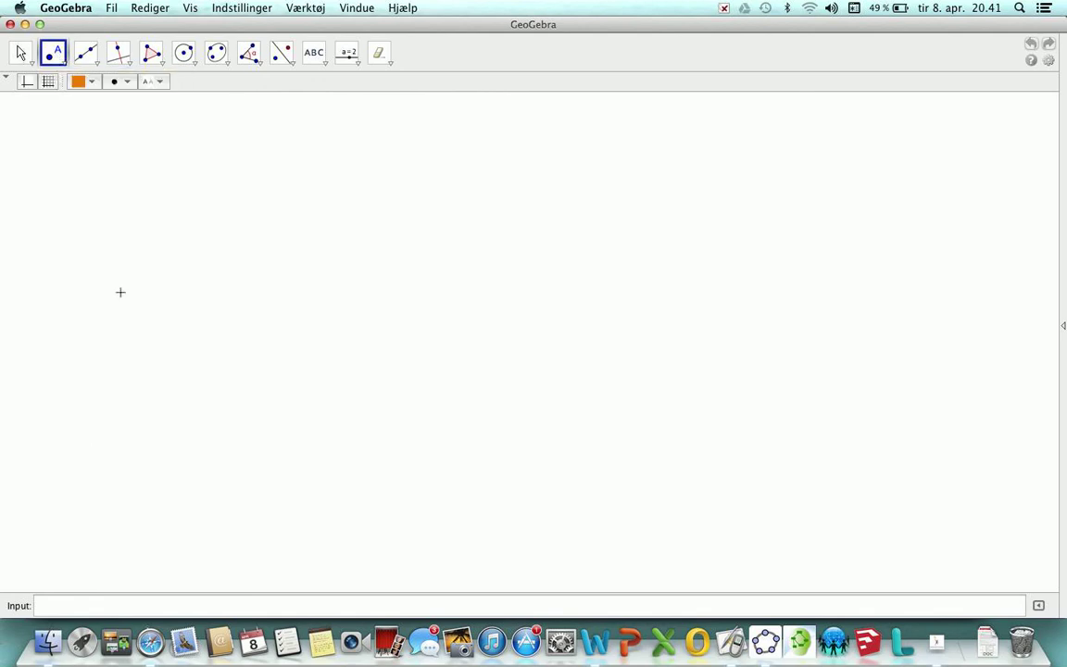
{"action": "left_click", "coordinate": [89, 81]}
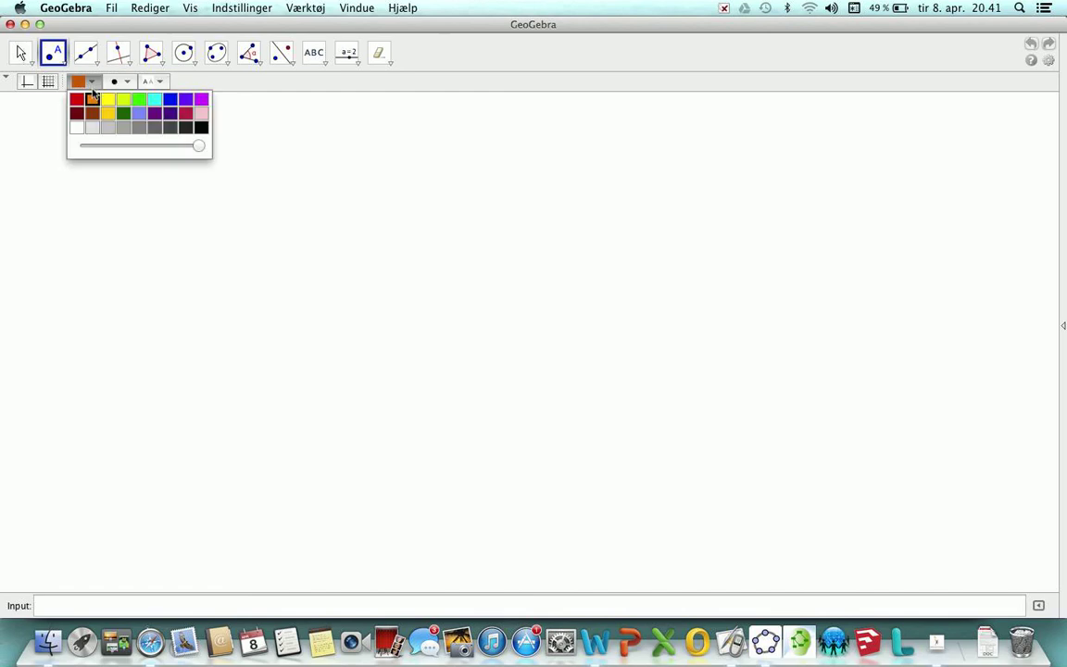
{"action": "left_click", "coordinate": [171, 100]}
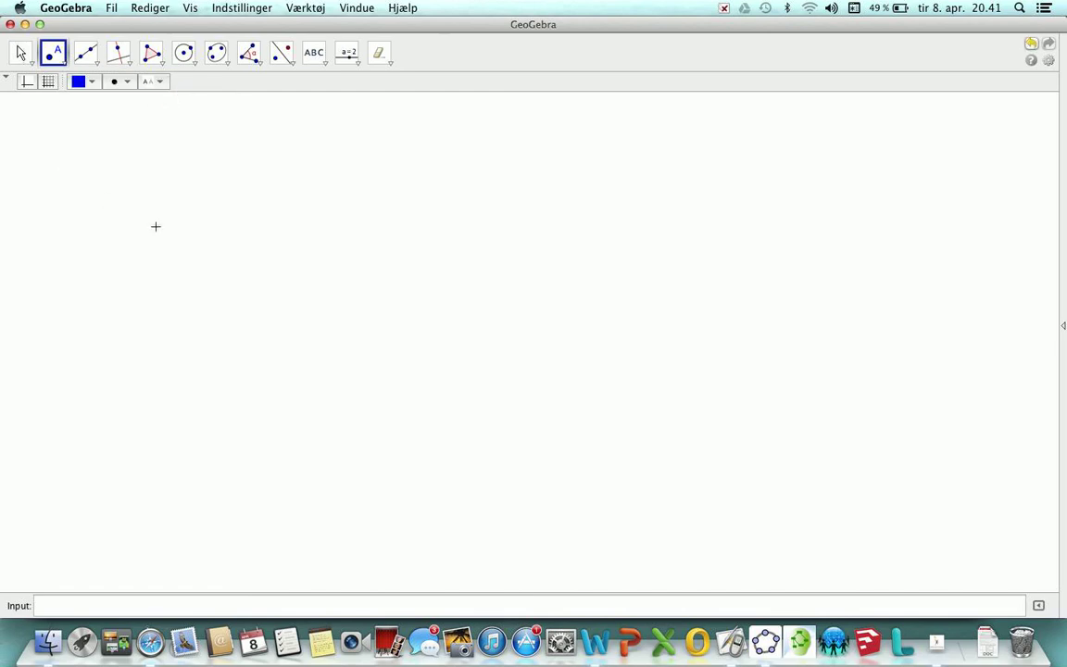
- Place nine free points scattered across the upper-left part of the drawing area
{"action": "left_click", "coordinate": [196, 195]}
{"action": "left_click", "coordinate": [344, 299]}
{"action": "left_click", "coordinate": [430, 189]}
{"action": "left_click", "coordinate": [282, 257]}
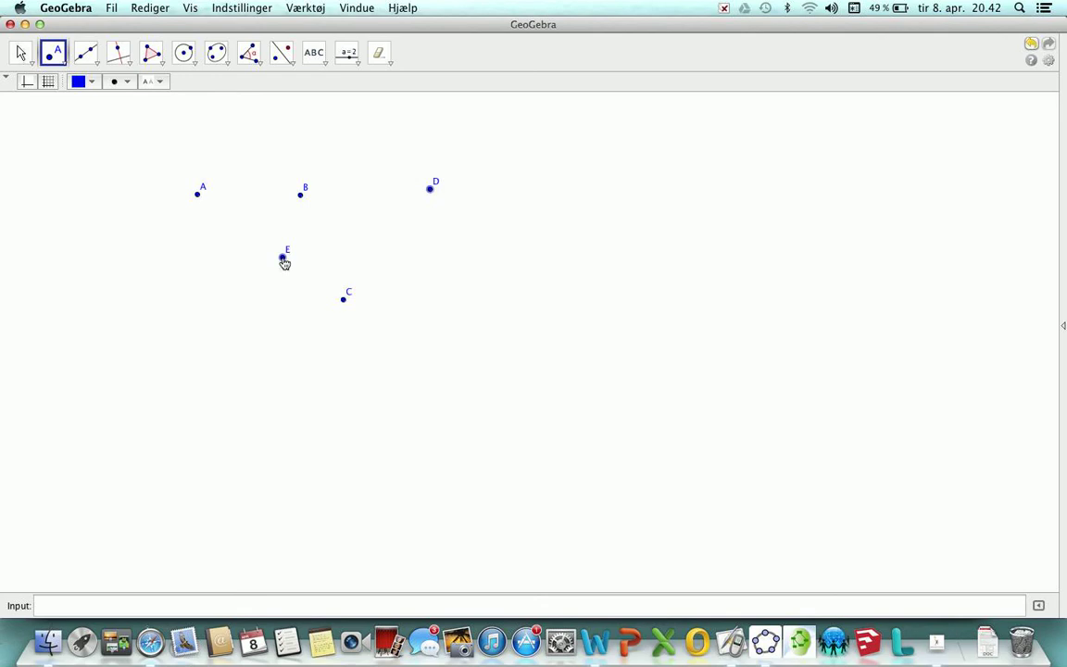
{"action": "left_click", "coordinate": [293, 339]}
{"action": "left_click", "coordinate": [479, 293]}
{"action": "left_click", "coordinate": [488, 193]}
{"action": "left_click", "coordinate": [22, 53]}
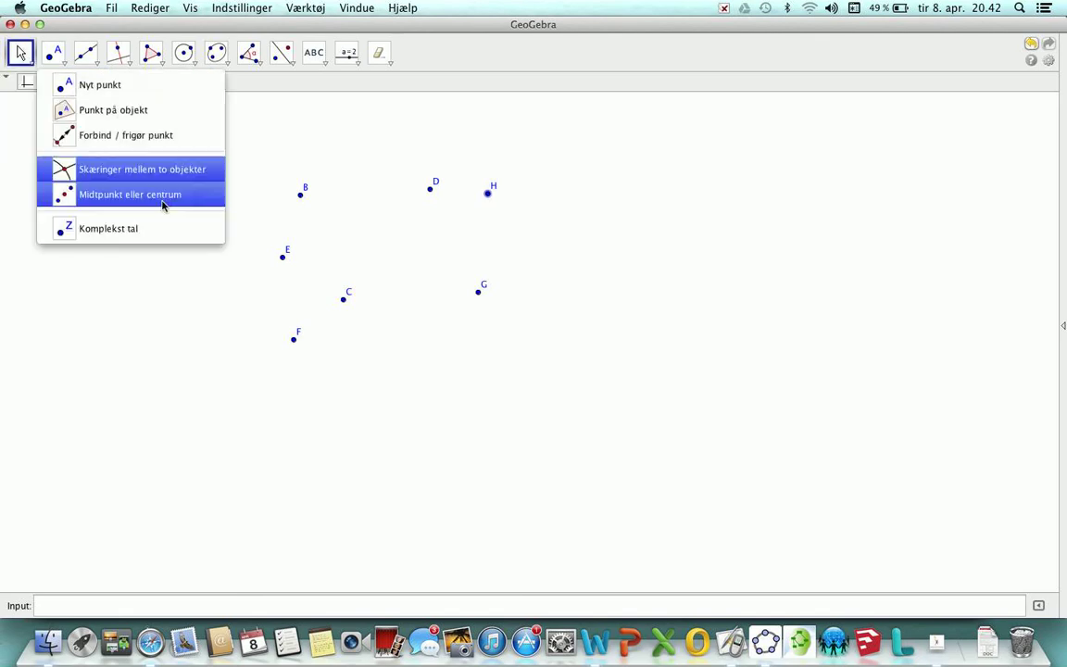
{"action": "left_click", "coordinate": [180, 290]}
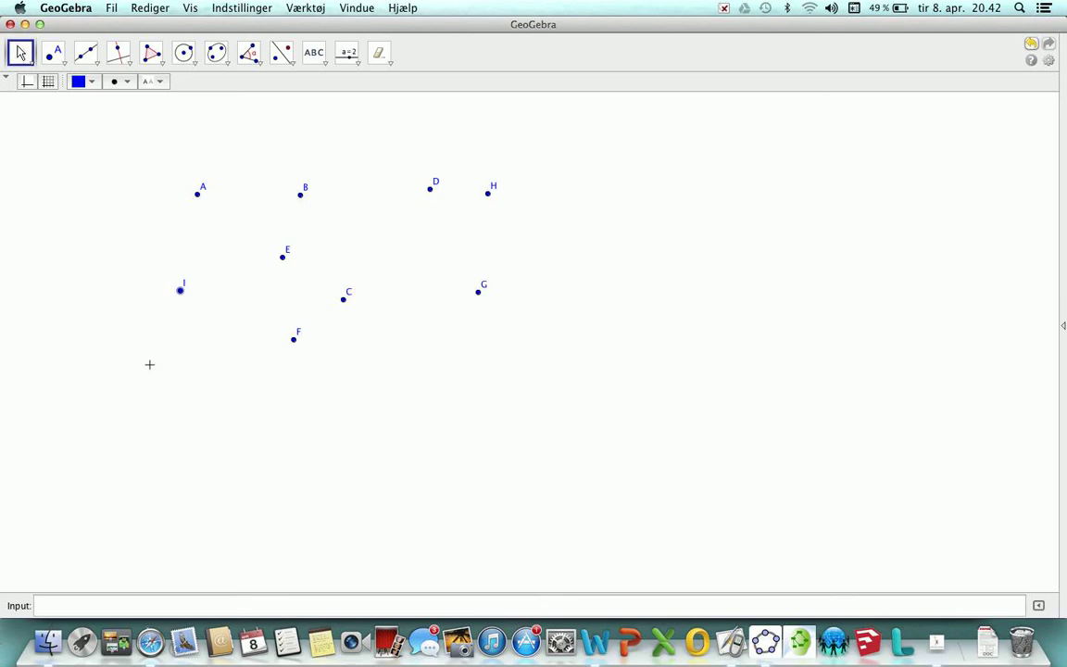
- Erase all nine points from the drawing area with the eraser tool
{"action": "left_click", "coordinate": [384, 54]}
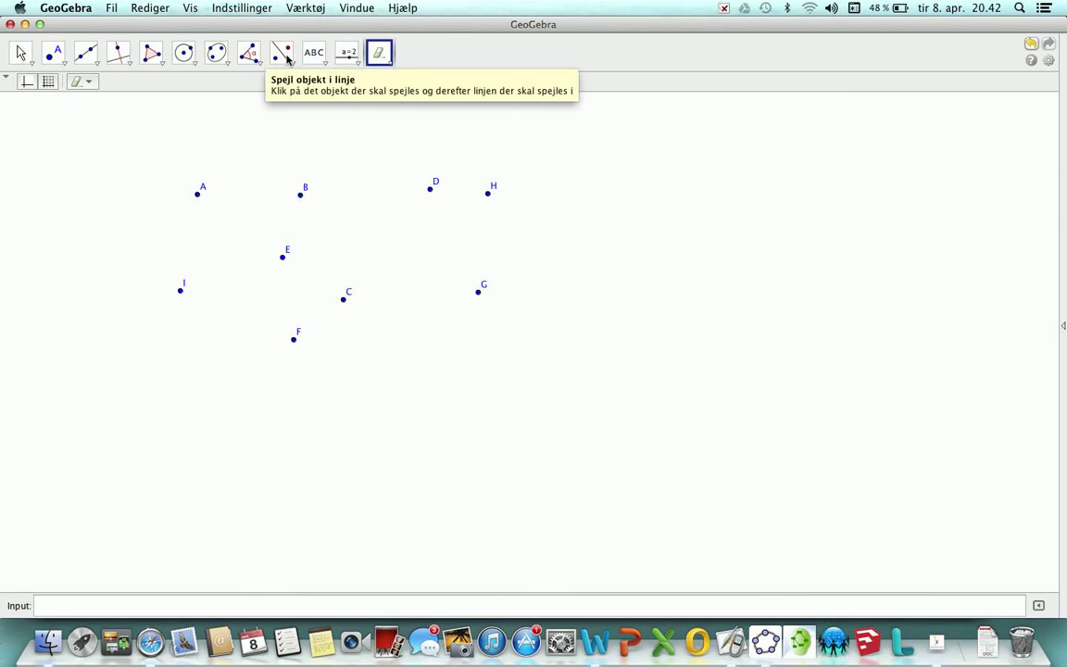
{"action": "mouse_move", "coordinate": [196, 191]}
{"action": "left_mouse_down"}
{"action": "mouse_move", "coordinate": [191, 261]}
{"action": "mouse_move", "coordinate": [284, 161]}
{"action": "mouse_move", "coordinate": [278, 332]}
{"action": "mouse_move", "coordinate": [381, 217]}
{"action": "mouse_move", "coordinate": [482, 295]}
{"action": "left_mouse_up"}
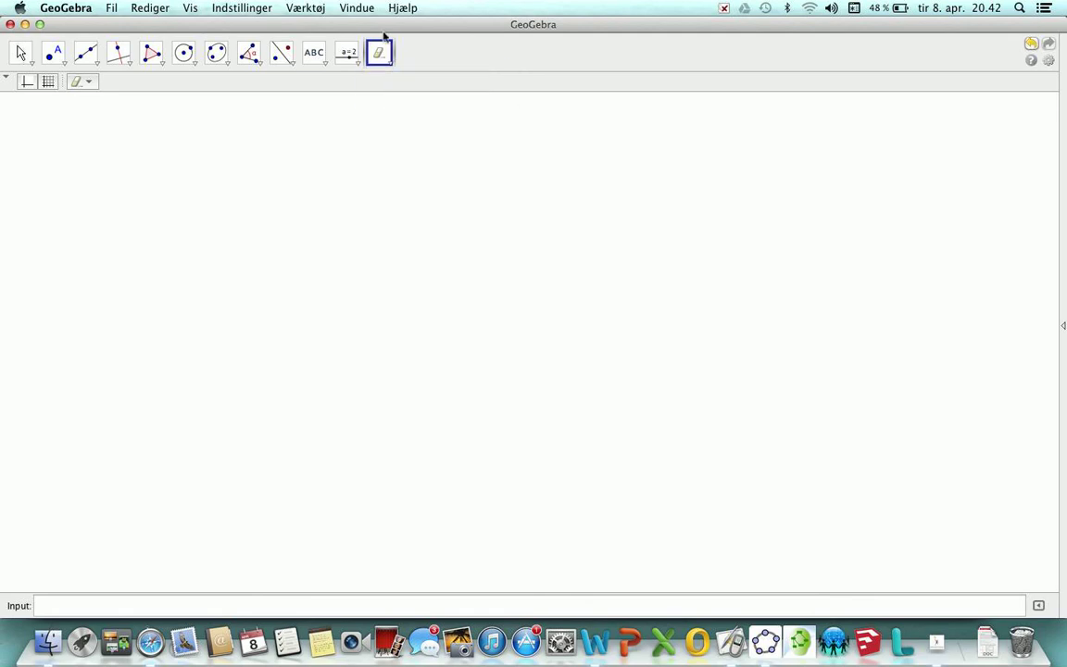
- Place two free points, then move the second one to directly below the first
{"action": "left_click", "coordinate": [55, 53]}
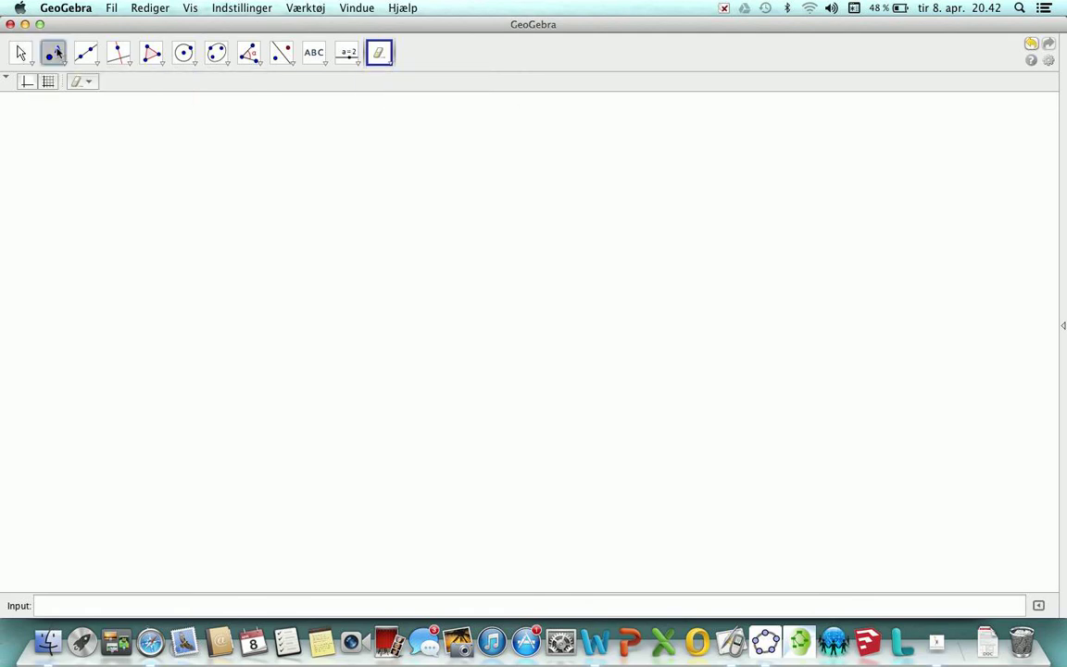
{"action": "left_click", "coordinate": [272, 268]}
{"action": "left_click", "coordinate": [474, 201]}
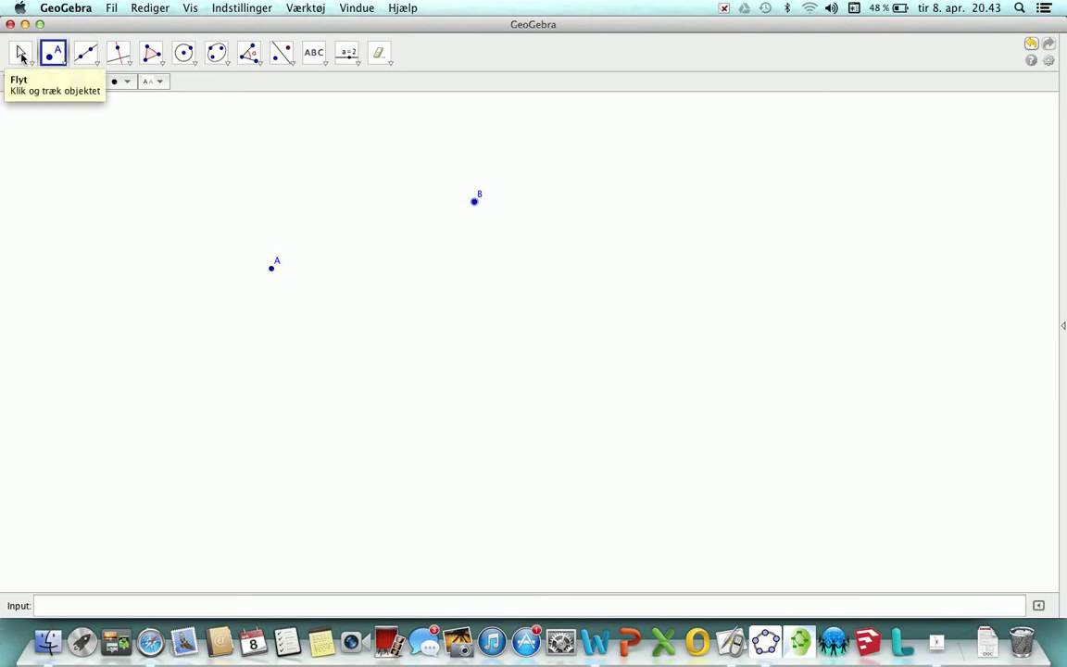
{"action": "left_click", "coordinate": [21, 55]}
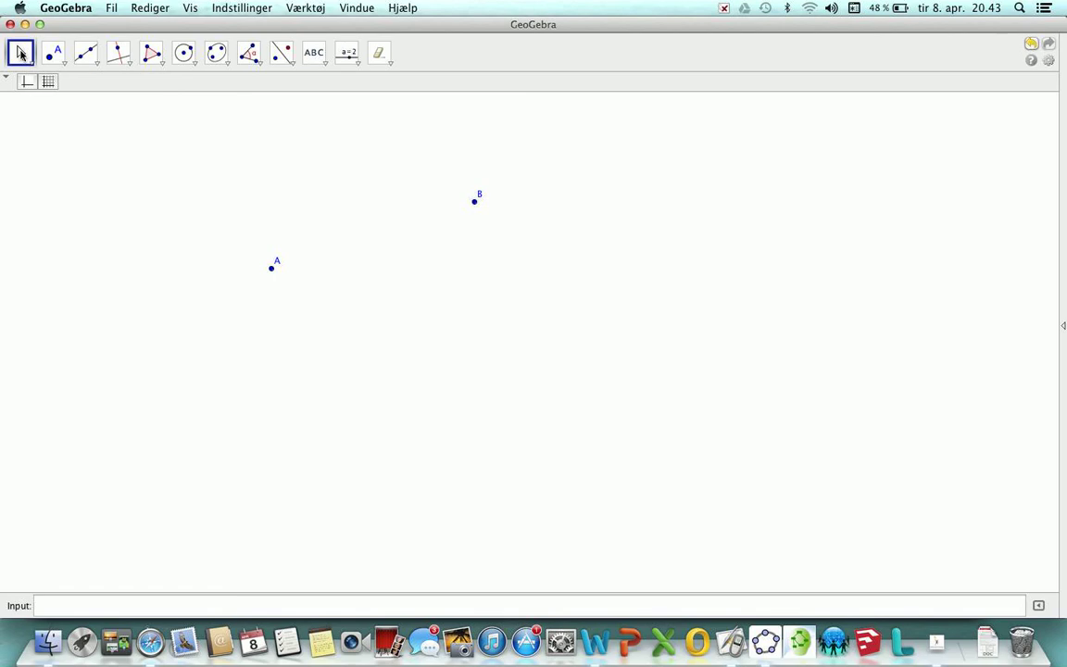
{"action": "left_click_drag", "start_coordinate": [475, 203], "coordinate": [269, 400]}
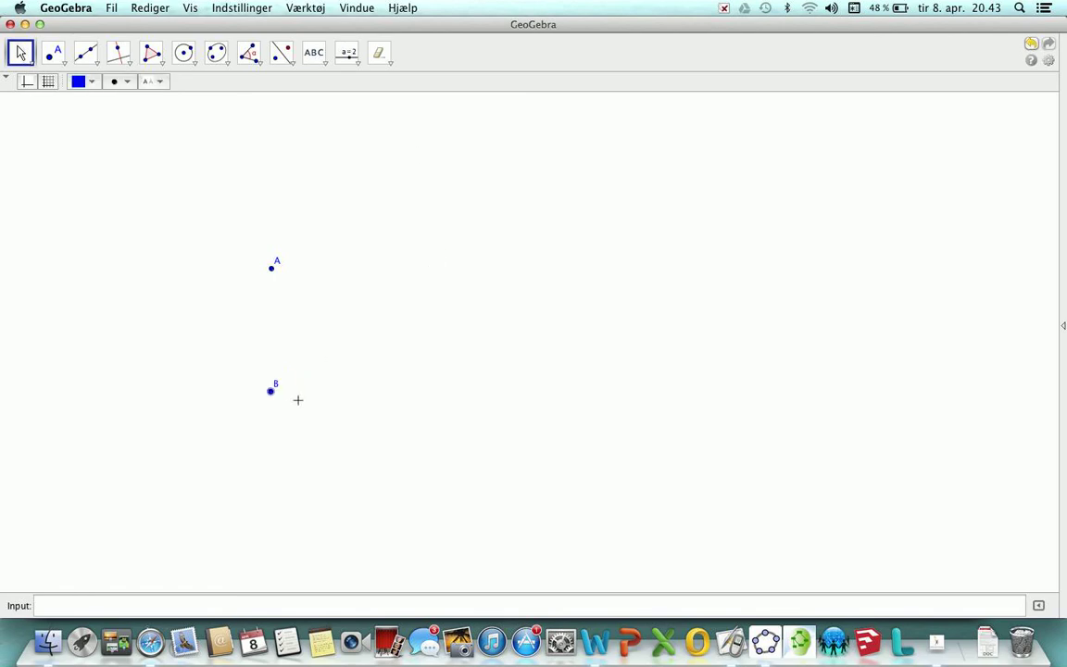
- Erase the two remaining points so the drawing area is empty
{"action": "left_click", "coordinate": [383, 53]}
{"action": "mouse_move", "coordinate": [291, 239]}
{"action": "left_mouse_down"}
{"action": "mouse_move", "coordinate": [292, 334]}
{"action": "mouse_move", "coordinate": [309, 269]}
{"action": "left_mouse_up"}
{"action": "key", "text": "super+Tab"}
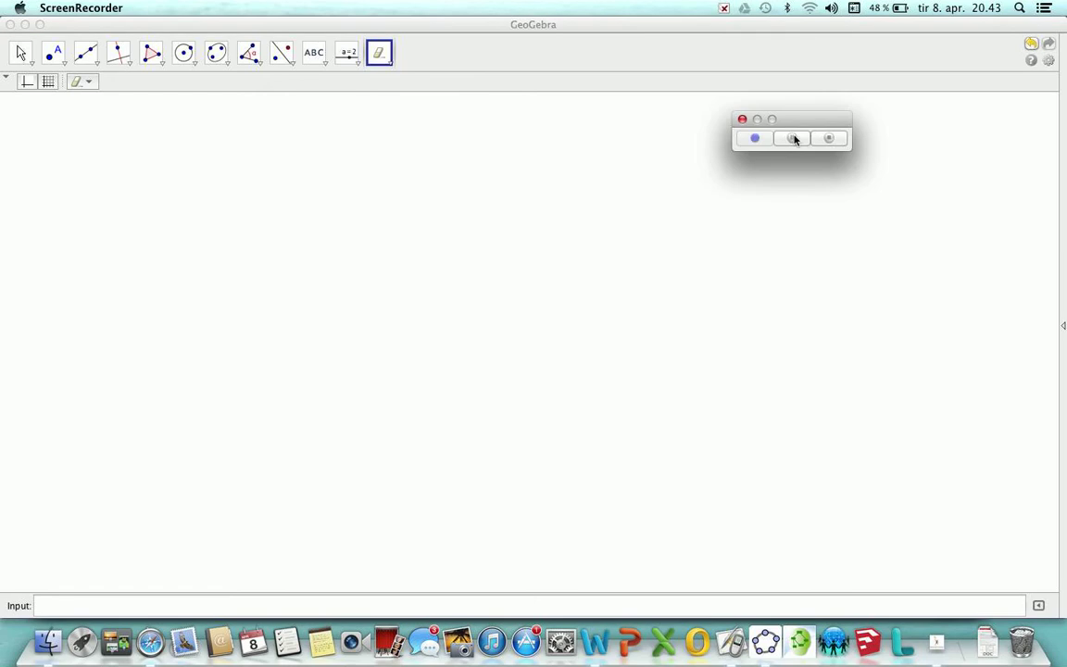
{"action": "left_click", "coordinate": [324, 179]}
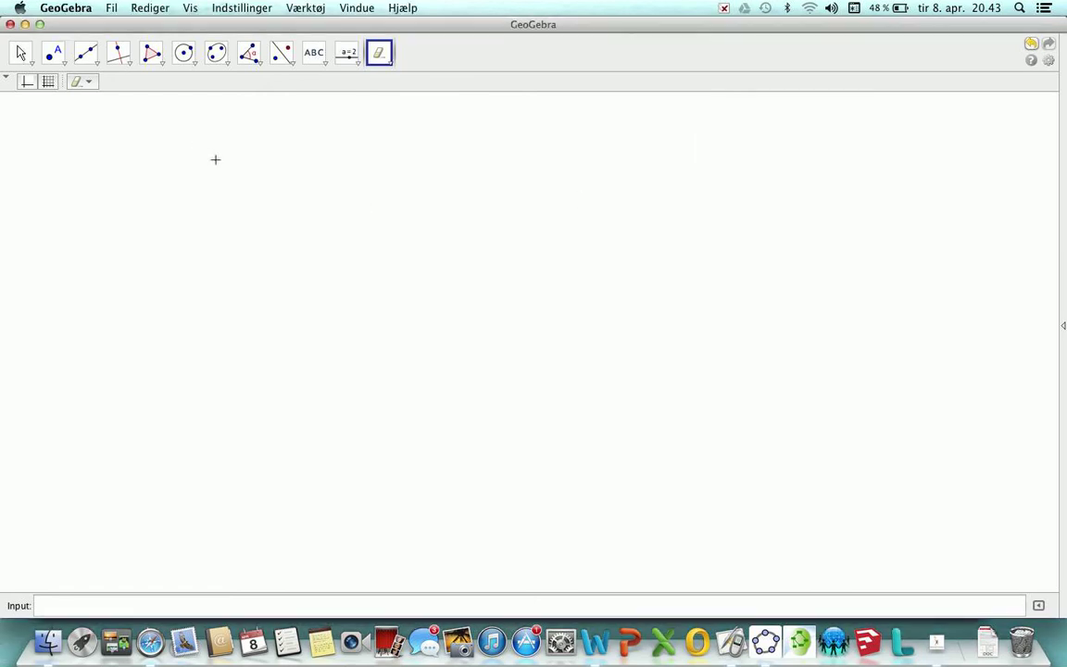
- Draw a closed triangle with an area of about 32 across the middle of the drawing area, using the Polygon tool
{"action": "left_click", "coordinate": [153, 54]}
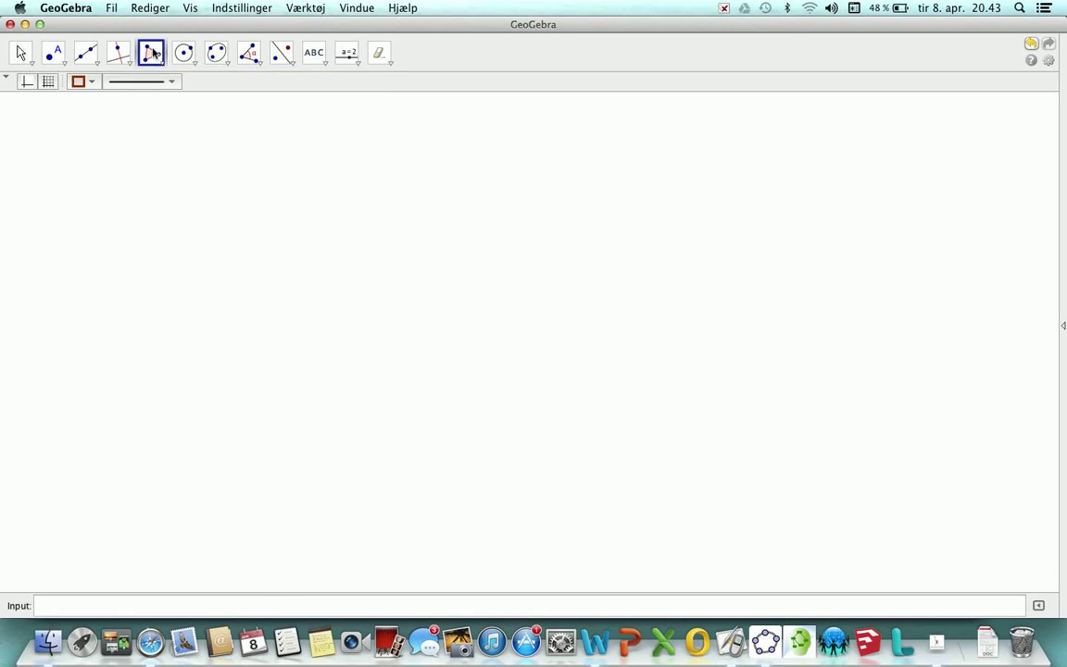
{"action": "left_click", "coordinate": [167, 258]}
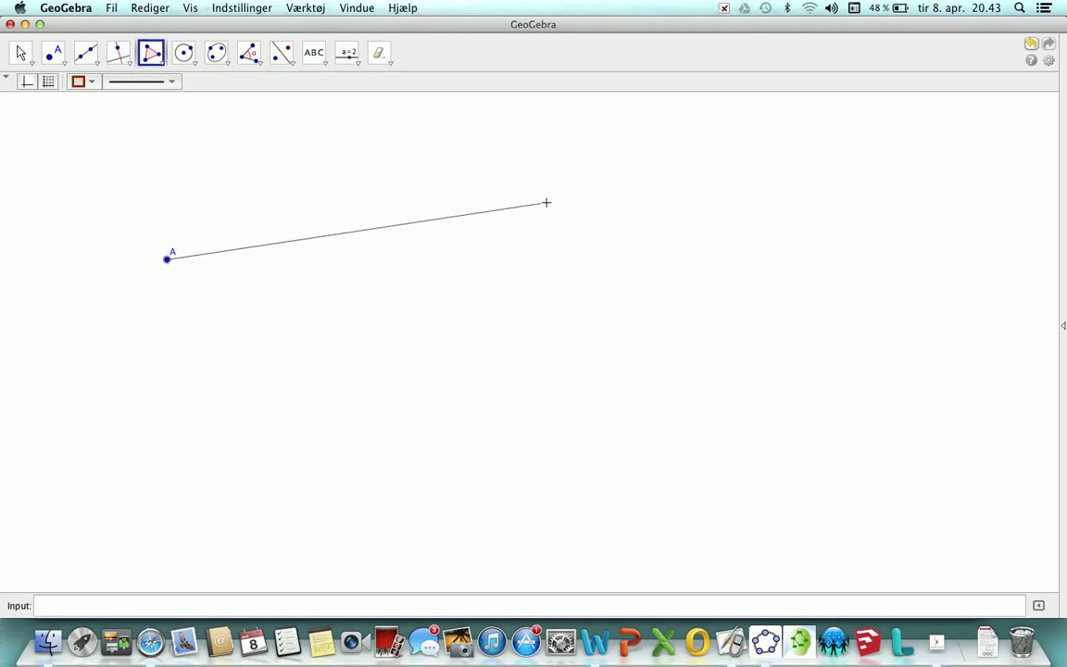
{"action": "left_click", "coordinate": [590, 190]}
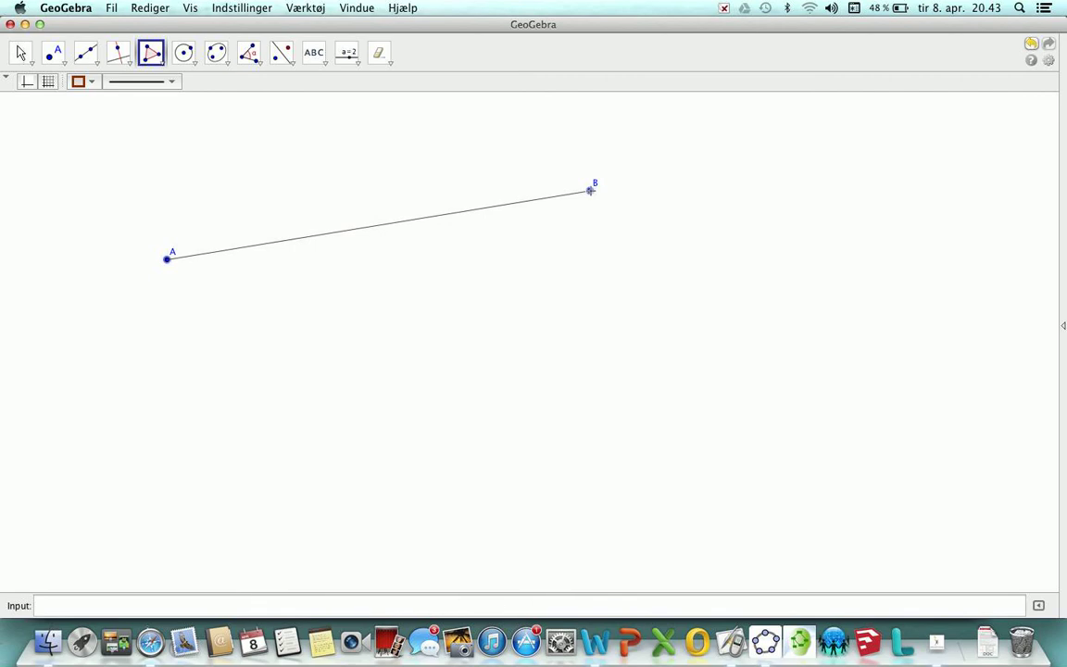
{"action": "left_click", "coordinate": [574, 399]}
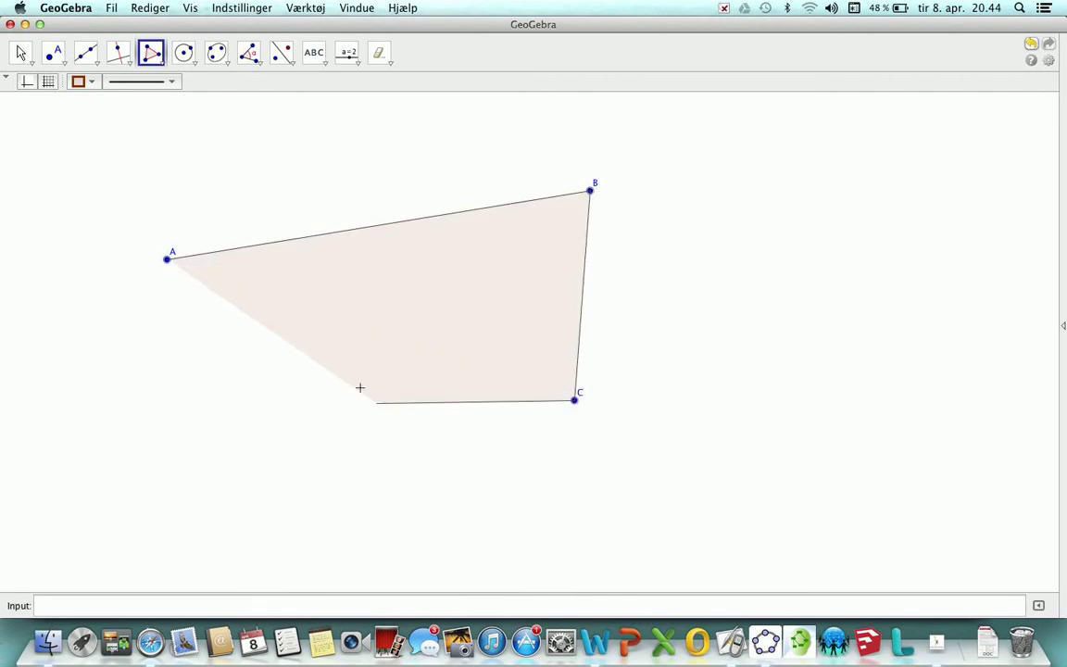
{"action": "left_click", "coordinate": [168, 259]}
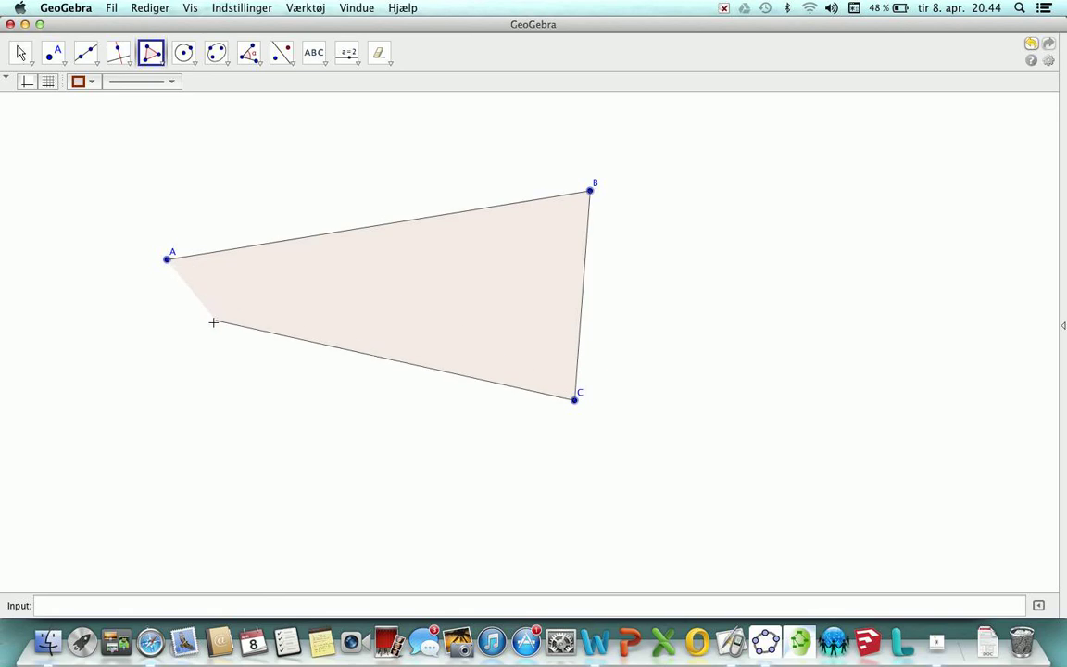
{"action": "left_click", "coordinate": [167, 260]}
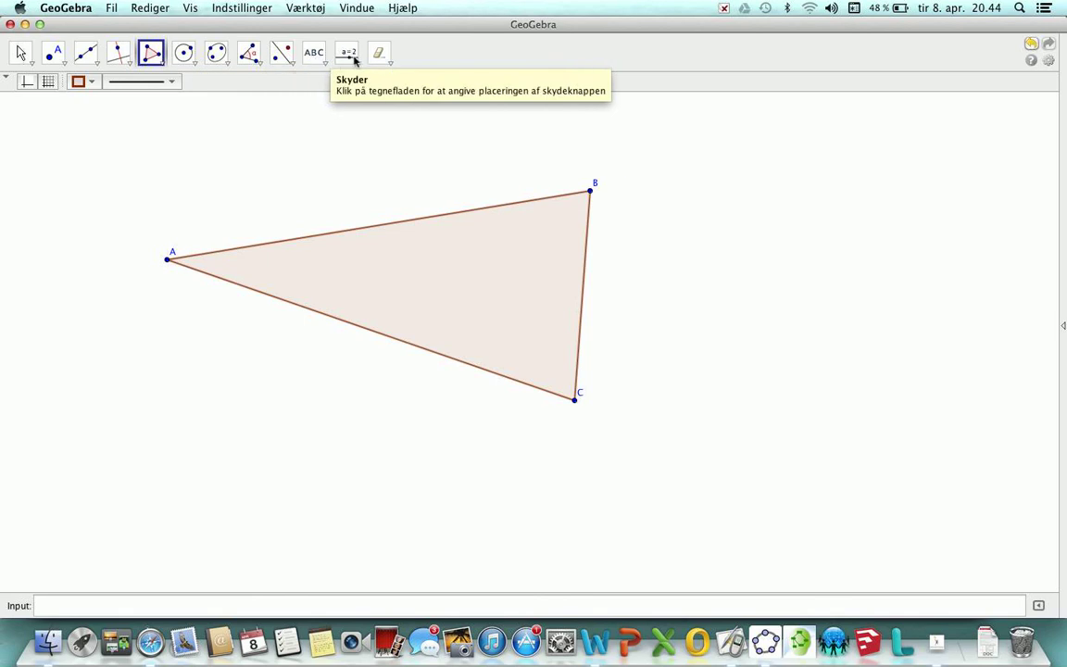
- Measure the triangle's area and place the area label inside it
{"action": "left_click", "coordinate": [258, 60]}
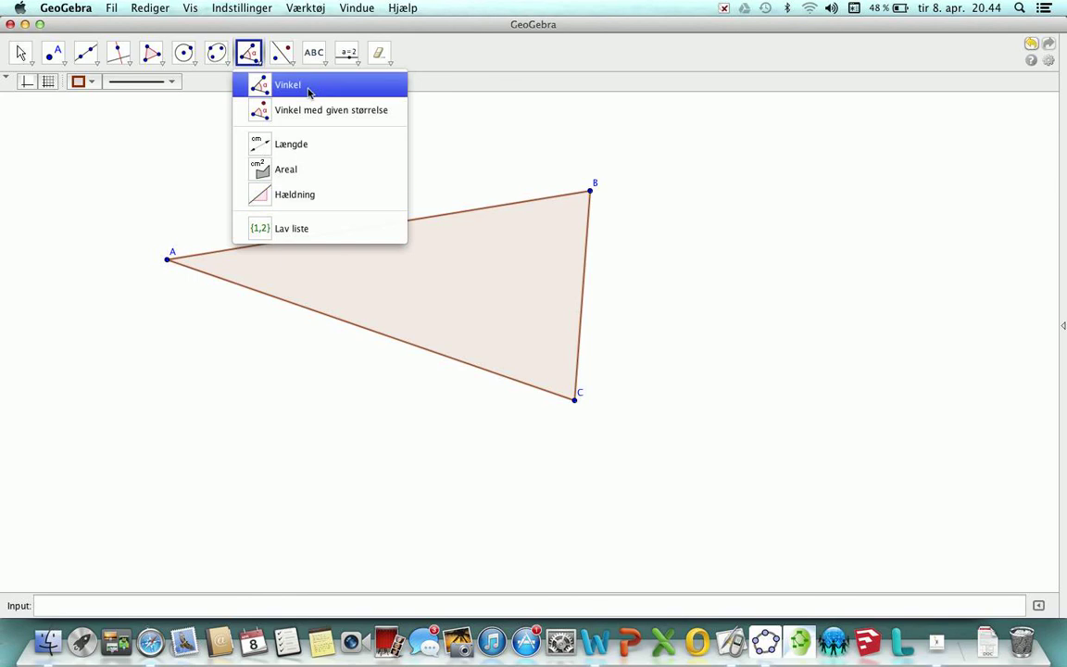
{"action": "left_click", "coordinate": [307, 169]}
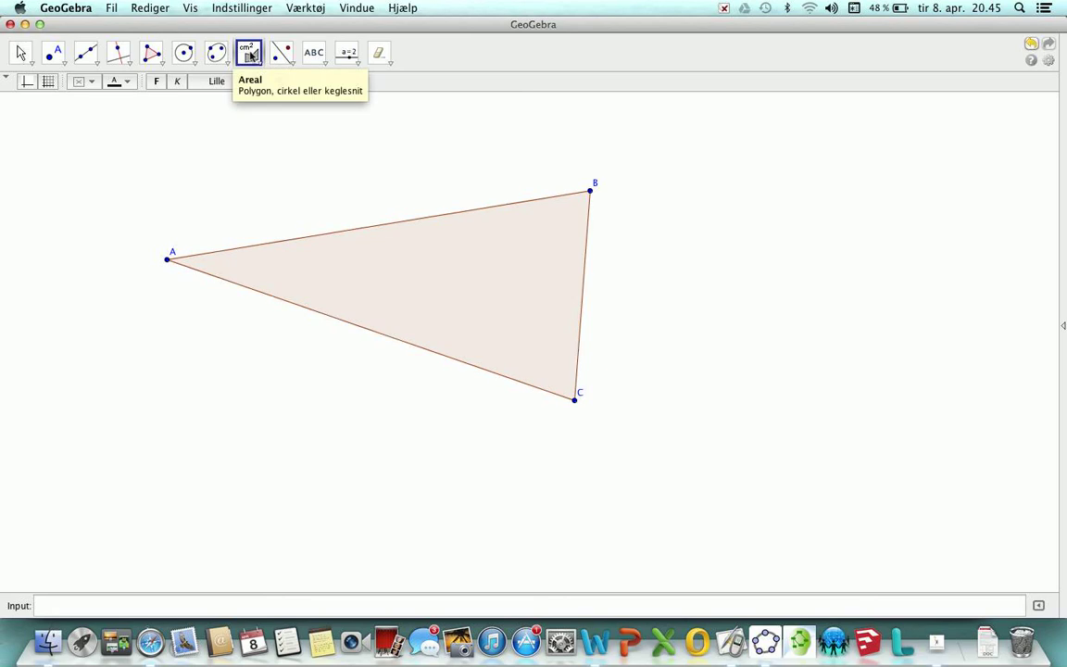
{"action": "left_click", "coordinate": [435, 267]}
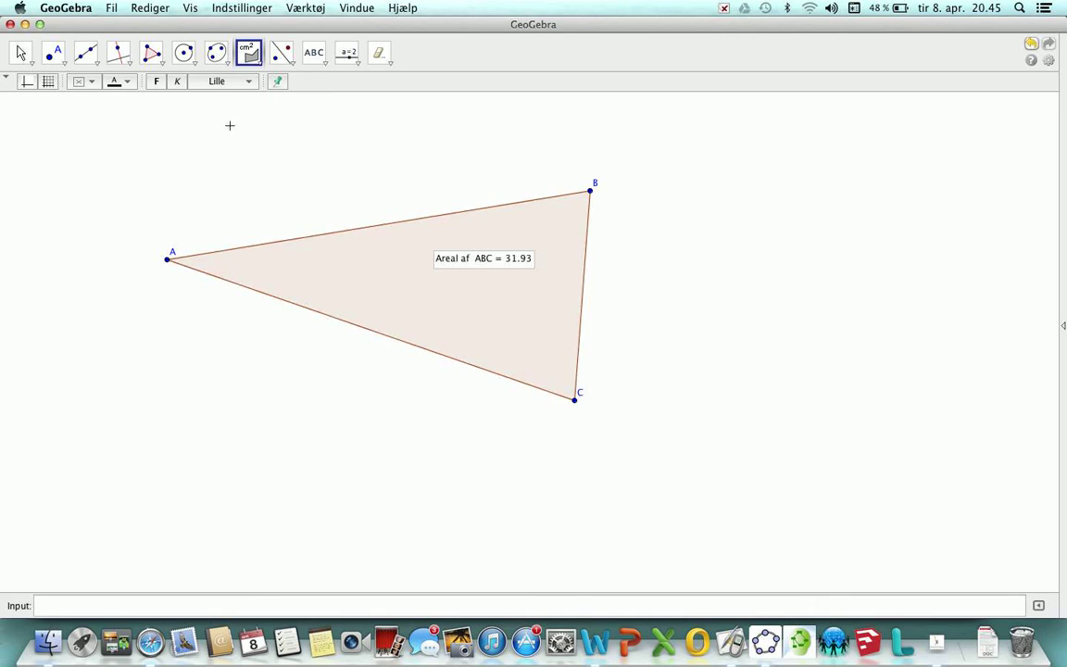
{"action": "left_click", "coordinate": [498, 226]}
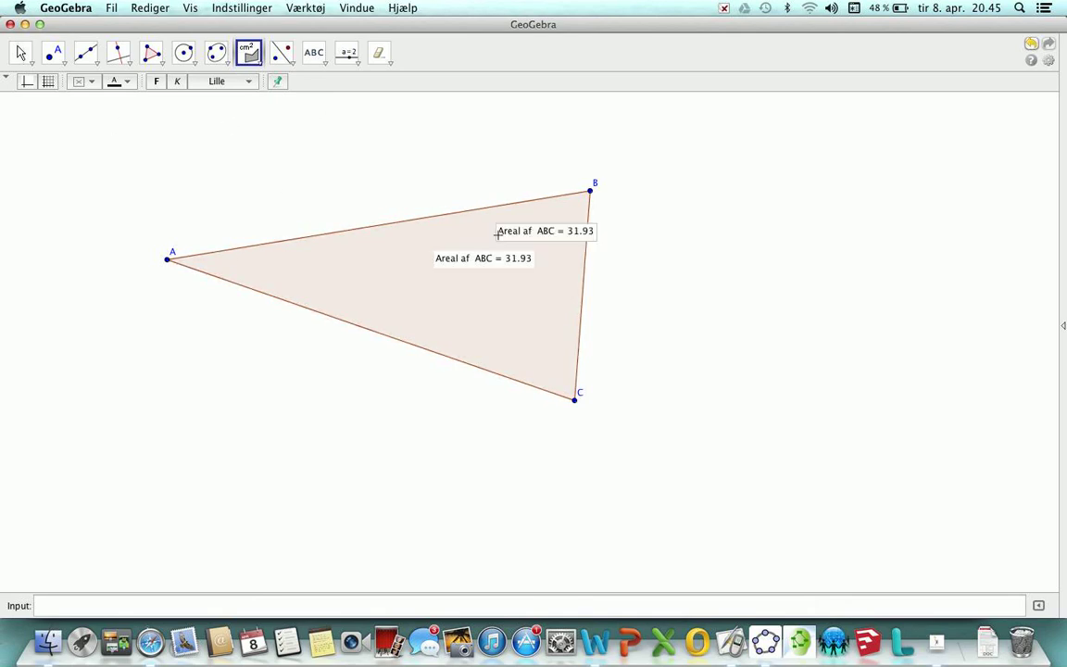
{"action": "left_click", "coordinate": [446, 225]}
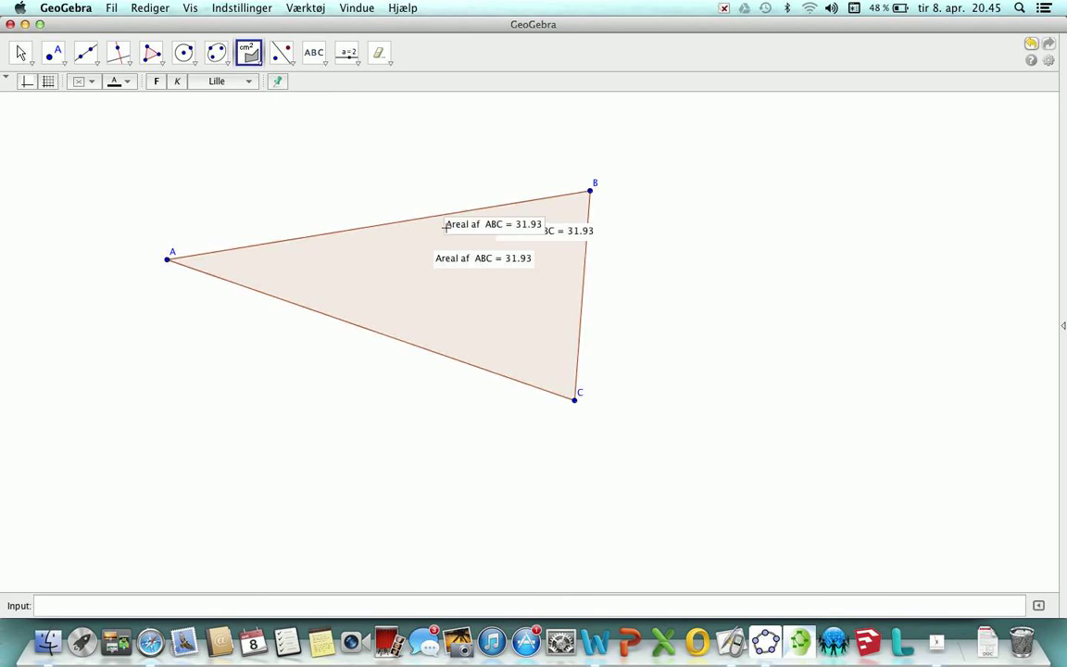
{"action": "key", "text": "super+z"}
{"action": "key", "text": "super+z"}
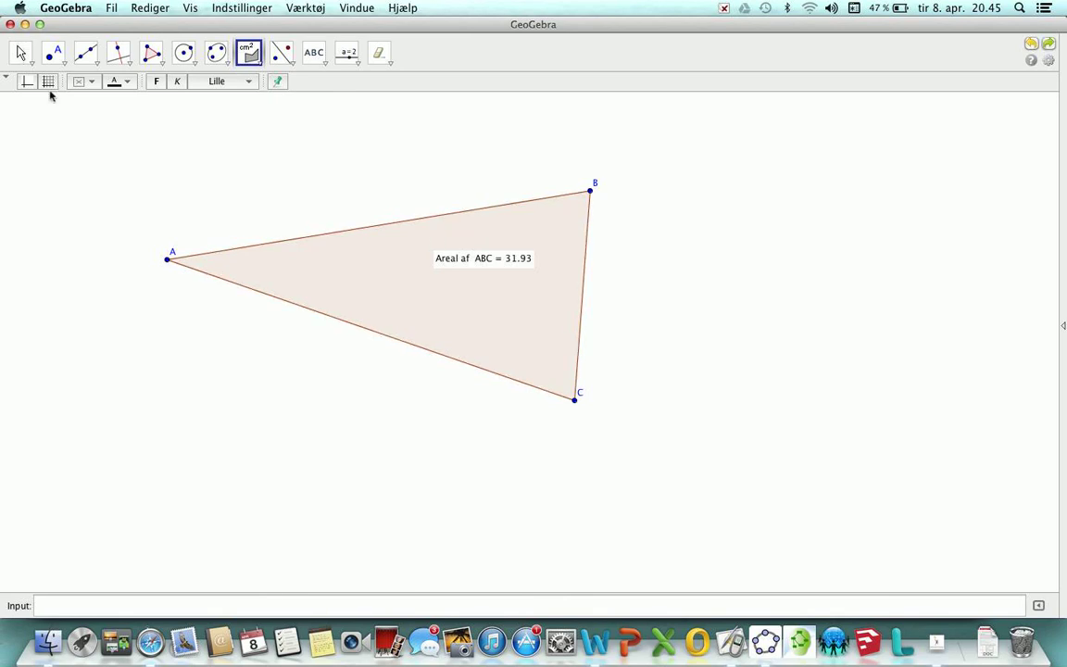
- Move the area label out of the triangle to just above its upper edge
{"action": "left_click", "coordinate": [23, 53]}
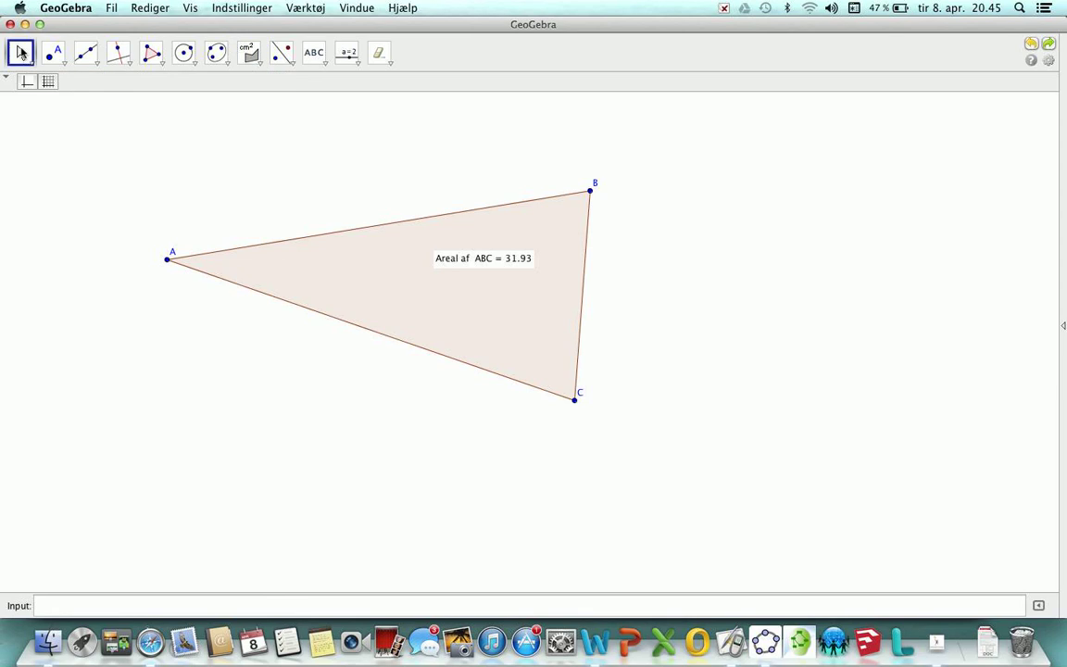
{"action": "left_click_drag", "start_coordinate": [476, 268], "coordinate": [421, 159]}
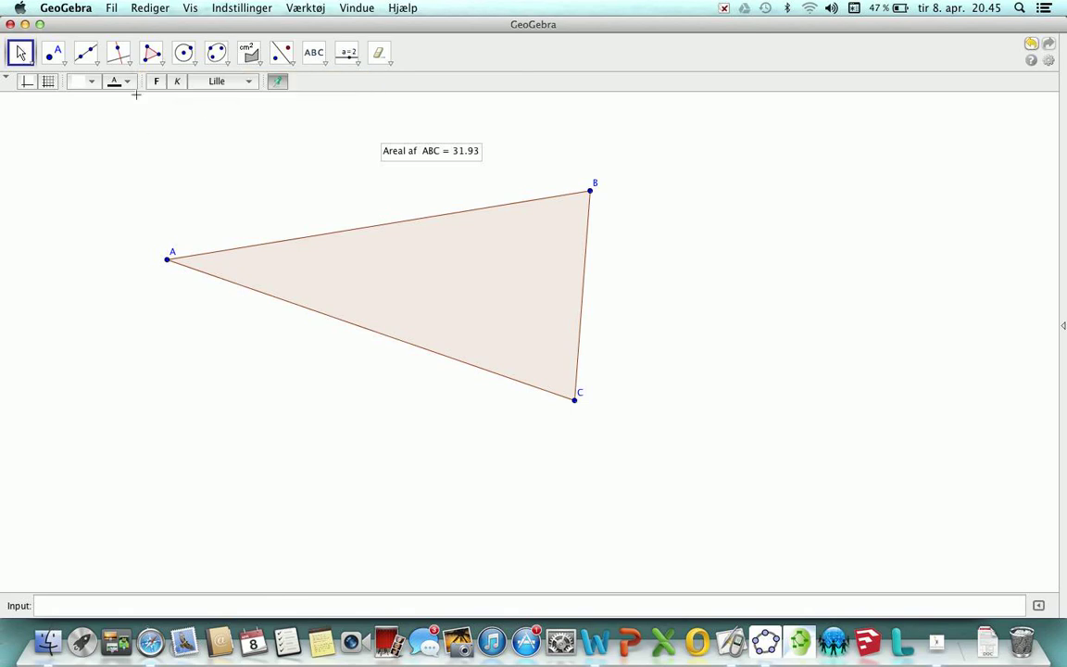
- Draw a smaller closed quadrilateral above and to the left of triangle ABC with the Polygon tool
{"action": "left_click", "coordinate": [151, 52]}
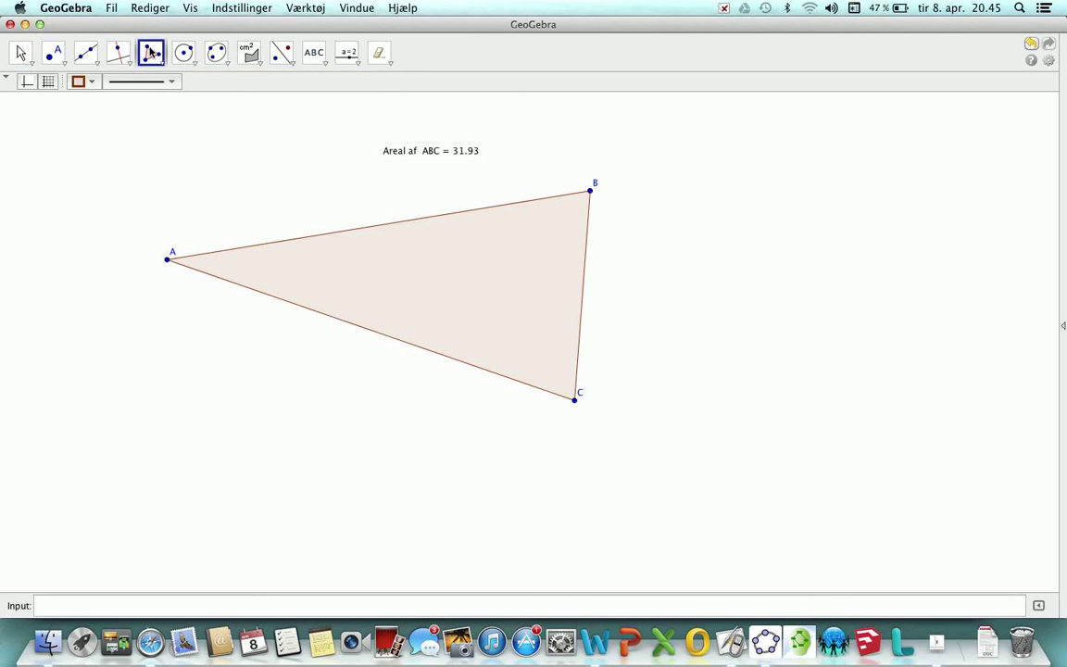
{"action": "left_click", "coordinate": [70, 164]}
{"action": "left_click", "coordinate": [62, 269]}
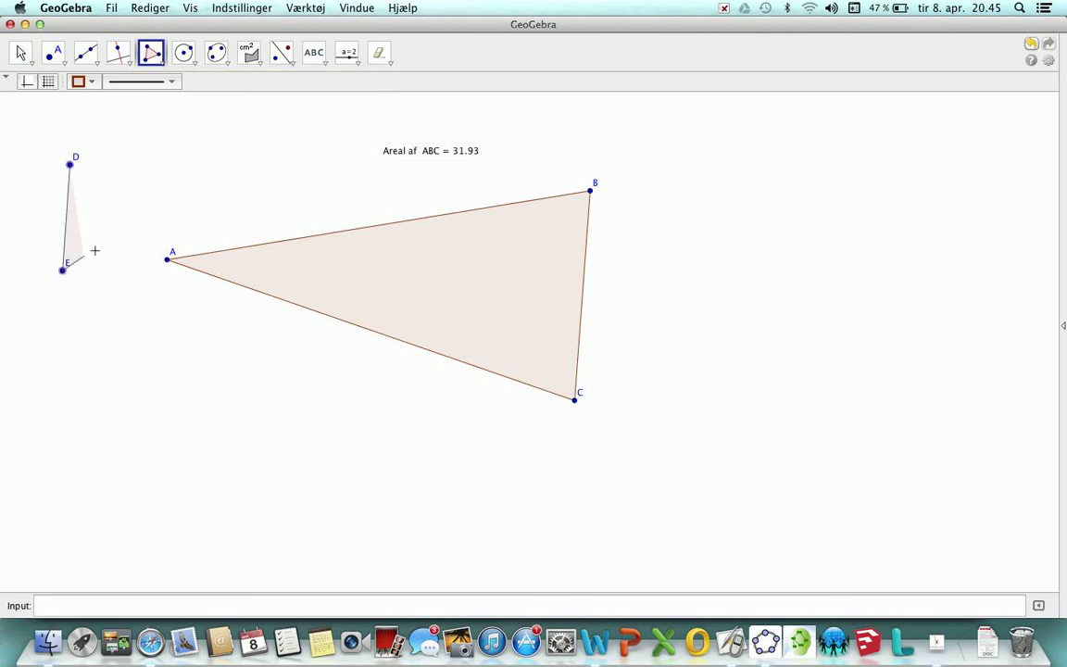
{"action": "left_click", "coordinate": [185, 198]}
{"action": "left_click", "coordinate": [177, 127]}
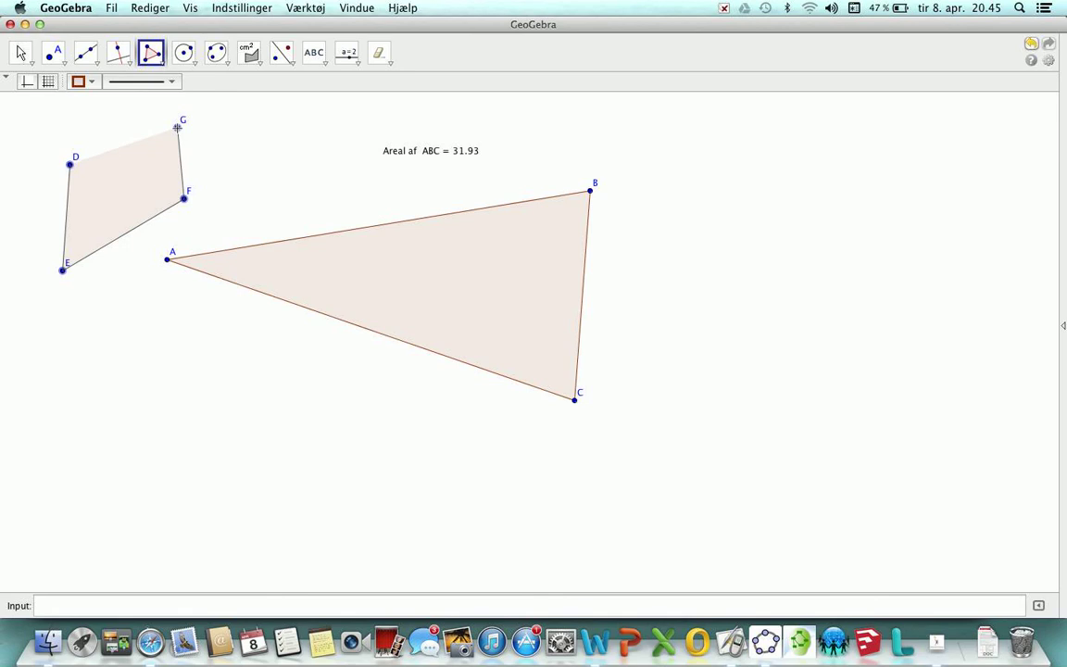
{"action": "left_click", "coordinate": [70, 165]}
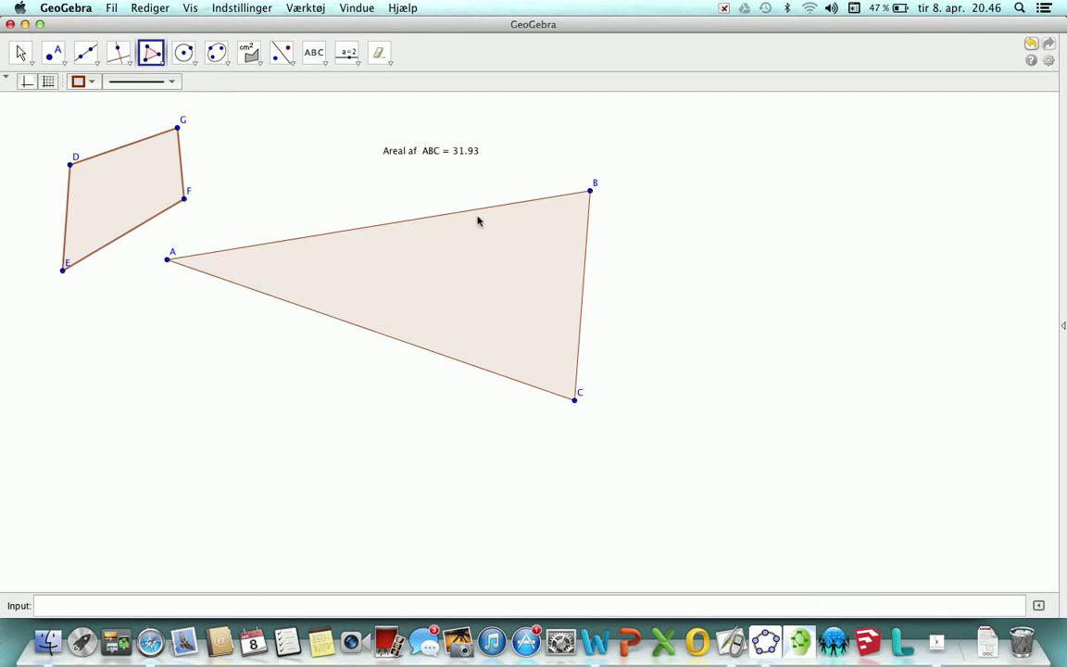
- Draw a closed quadrilateral below triangle ABC's long lower edge, near corner A, with the Polygon tool
{"action": "key", "text": "super+Tab"}
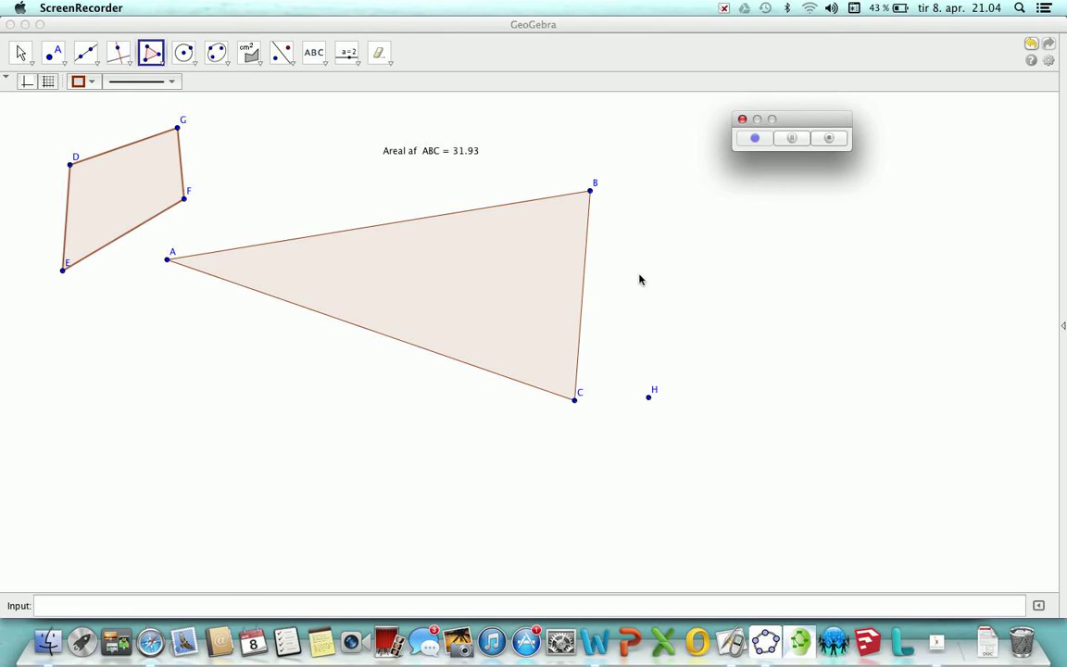
{"action": "left_click", "coordinate": [183, 361]}
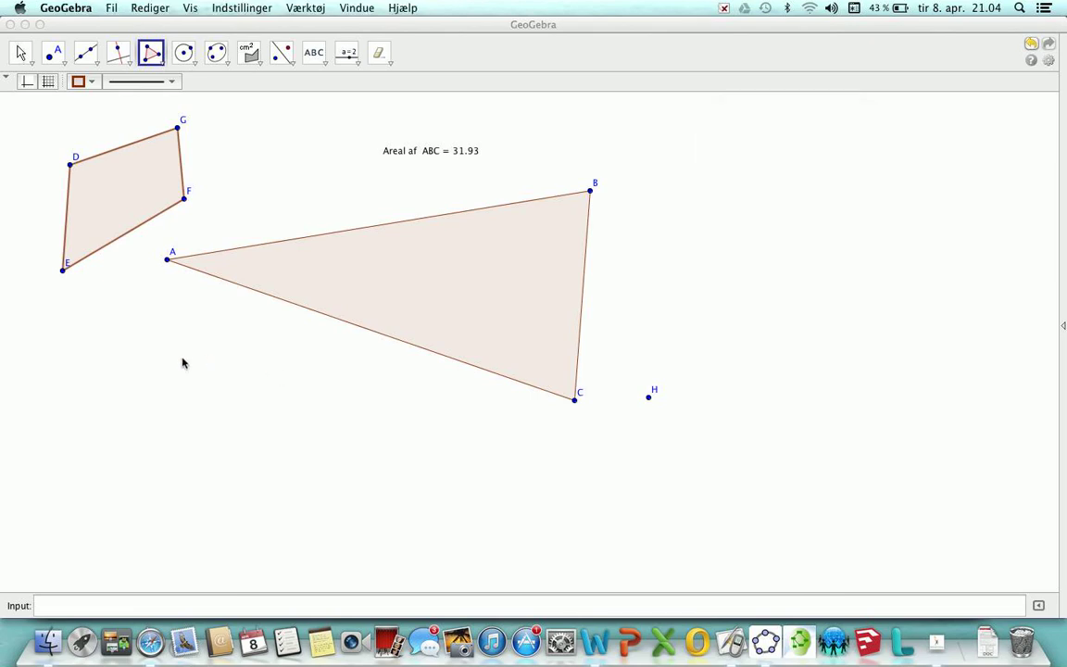
{"action": "left_click", "coordinate": [182, 358]}
{"action": "left_click", "coordinate": [183, 460]}
{"action": "left_click", "coordinate": [299, 455]}
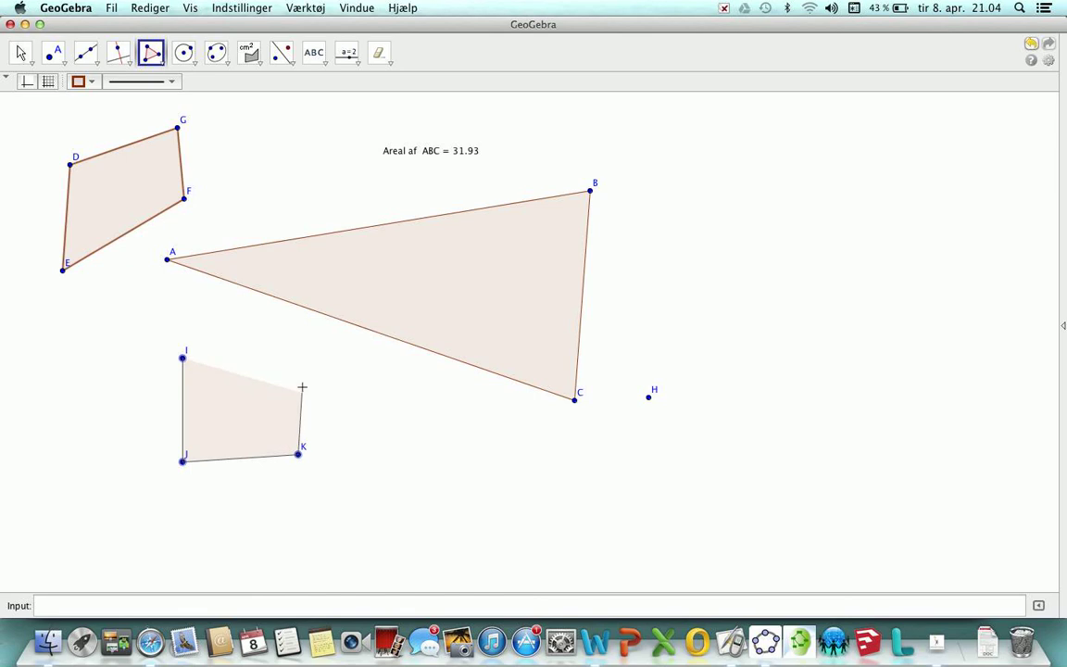
{"action": "left_click", "coordinate": [304, 375]}
{"action": "left_click", "coordinate": [184, 359]}
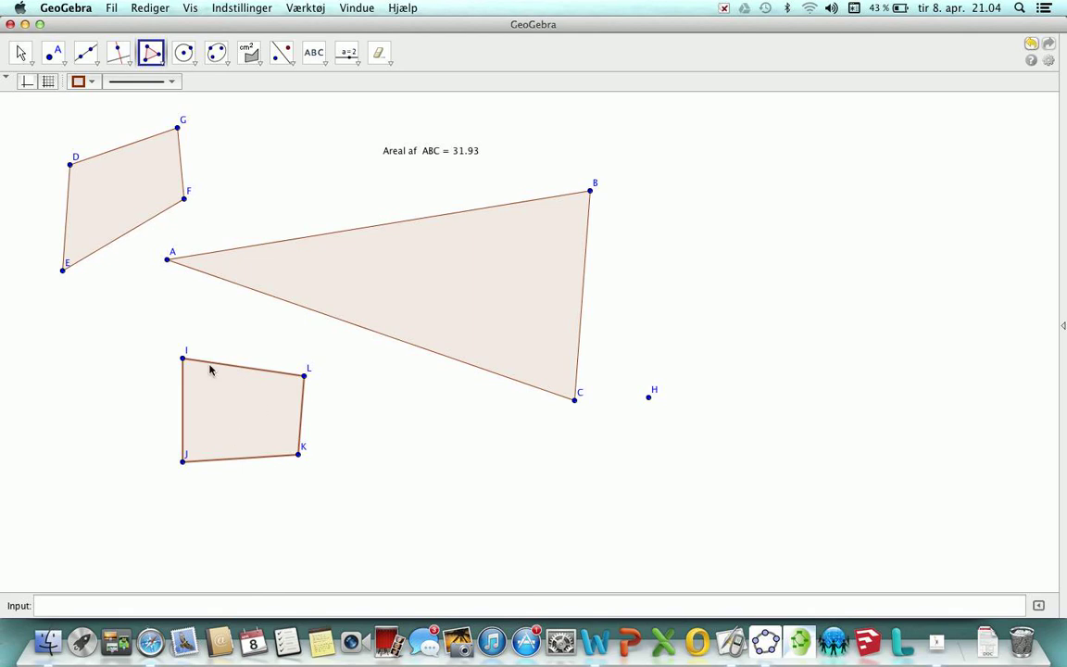
- Make the new quadrilateral's fill more opaque and change its colour to cyan
{"action": "left_click", "coordinate": [92, 84]}
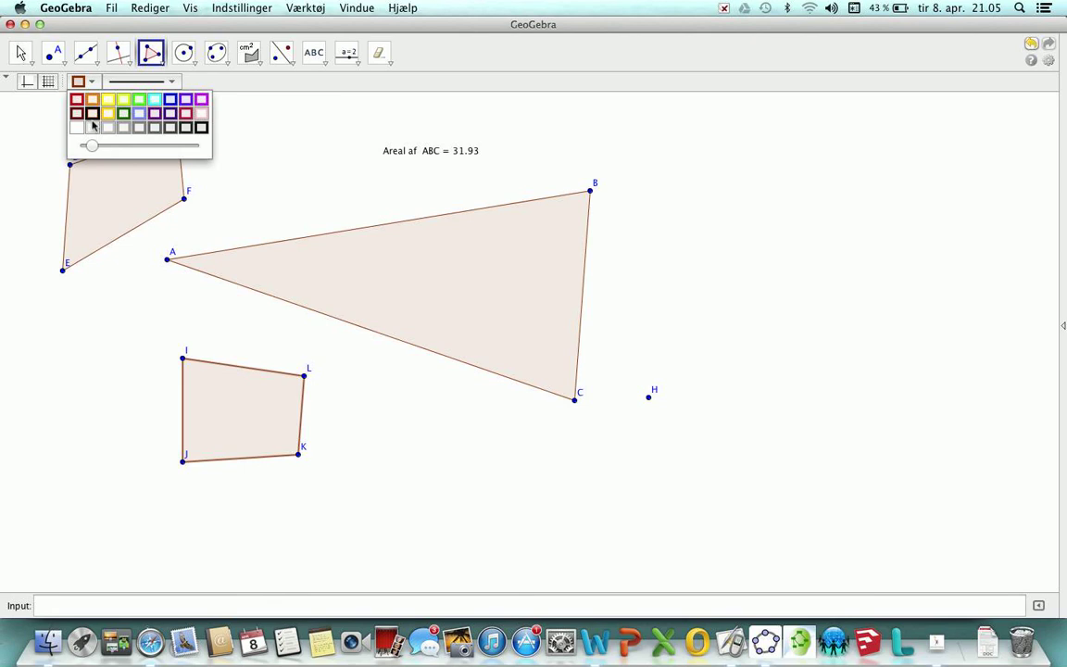
{"action": "left_click_drag", "start_coordinate": [90, 144], "coordinate": [129, 146]}
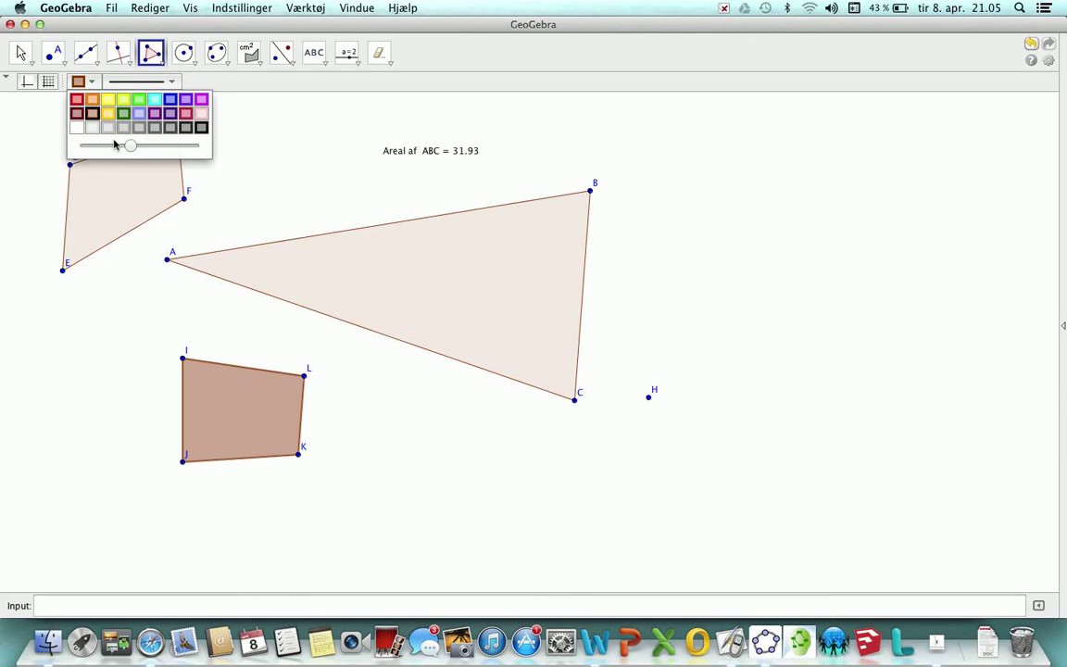
{"action": "left_click", "coordinate": [153, 99]}
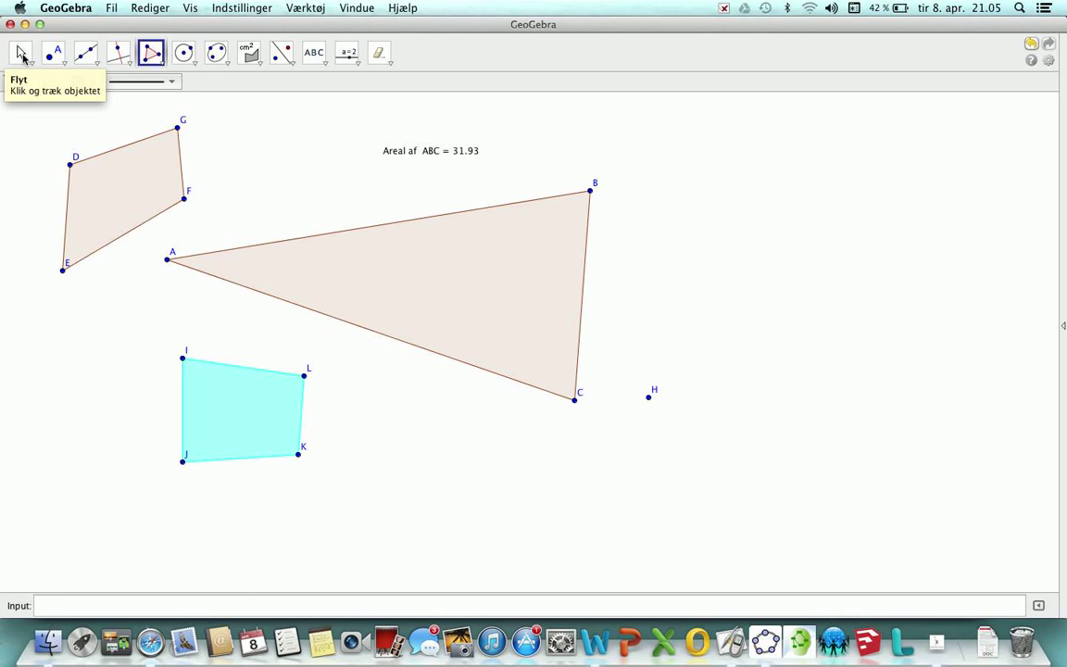
- Erase all objects from the drawing area with the eraser and show the grid
{"action": "left_click", "coordinate": [379, 53]}
{"action": "mouse_move", "coordinate": [456, 292]}
{"action": "left_mouse_down"}
{"action": "mouse_move", "coordinate": [562, 346]}
{"action": "mouse_move", "coordinate": [572, 501]}
{"action": "mouse_move", "coordinate": [689, 366]}
{"action": "mouse_move", "coordinate": [318, 356]}
{"action": "mouse_move", "coordinate": [190, 168]}
{"action": "mouse_move", "coordinate": [106, 158]}
{"action": "mouse_move", "coordinate": [132, 247]}
{"action": "left_mouse_up"}
{"action": "mouse_move", "coordinate": [480, 256]}
{"action": "left_mouse_down"}
{"action": "mouse_move", "coordinate": [493, 314]}
{"action": "mouse_move", "coordinate": [413, 252]}
{"action": "left_mouse_up"}
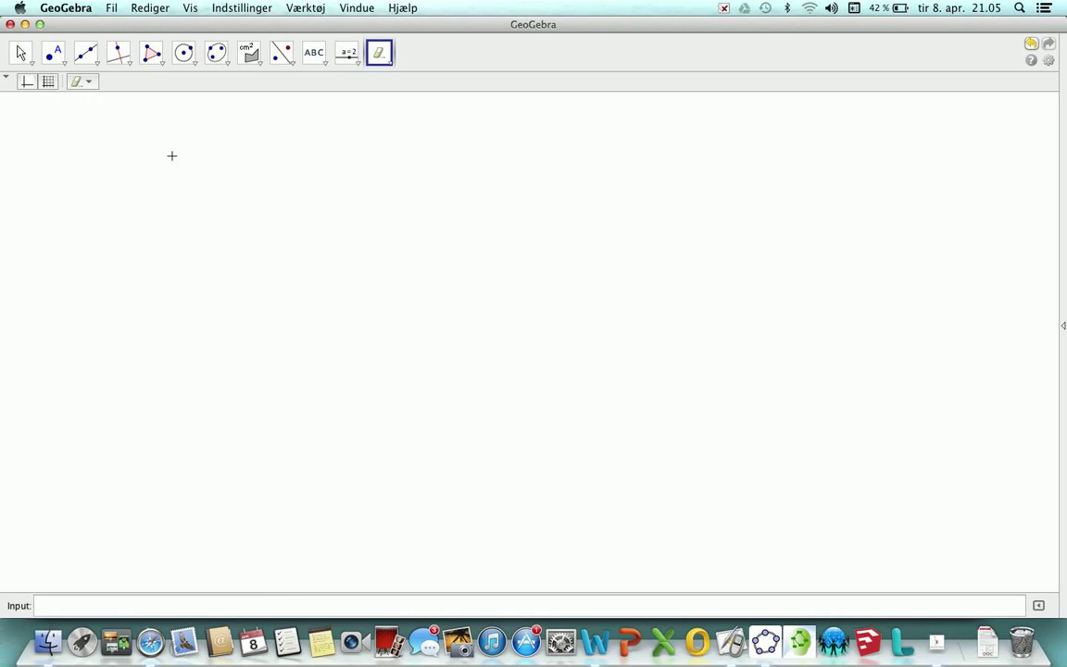
{"action": "left_click", "coordinate": [20, 53]}
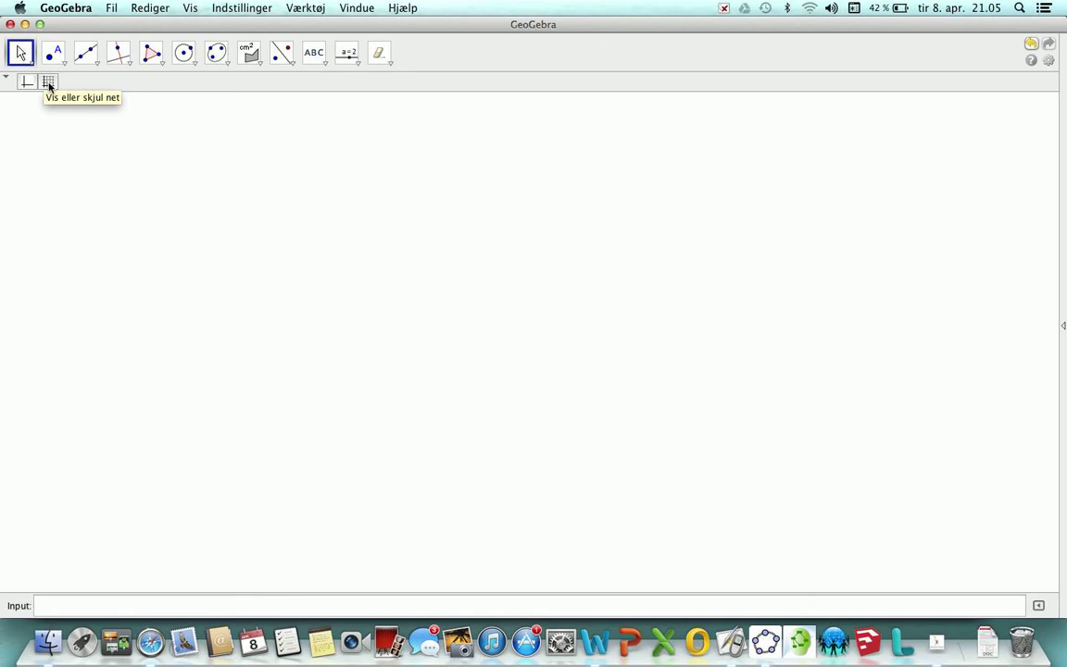
{"action": "left_click", "coordinate": [49, 84]}
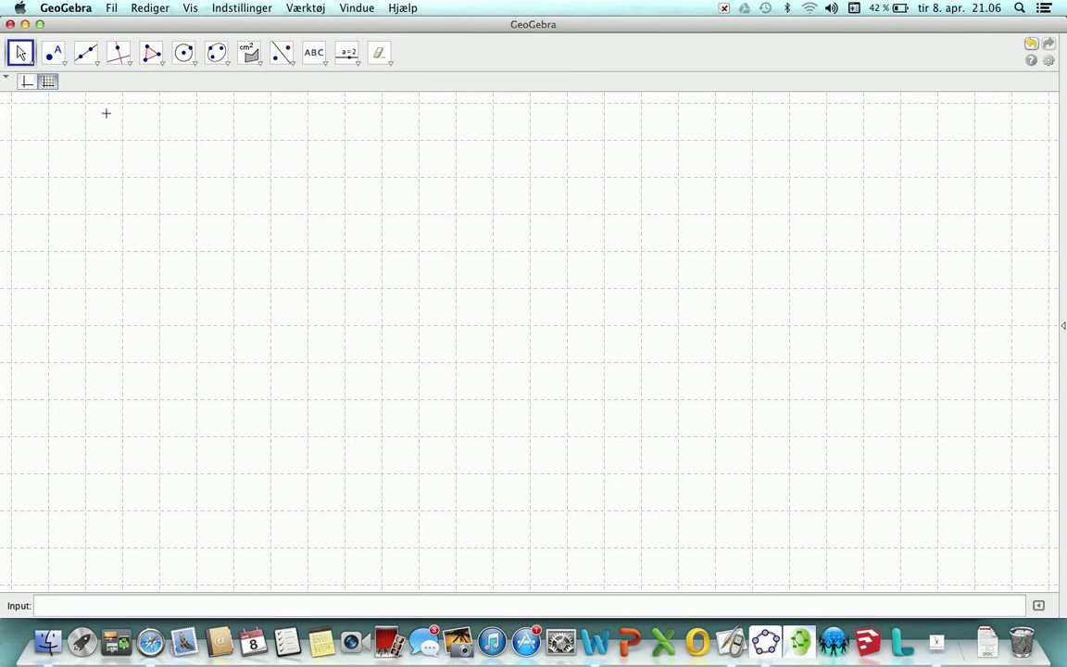
- Draw a closed square two grid cells wide and two high with the Polygon tool, its corners on grid intersections
{"action": "left_click", "coordinate": [53, 53]}
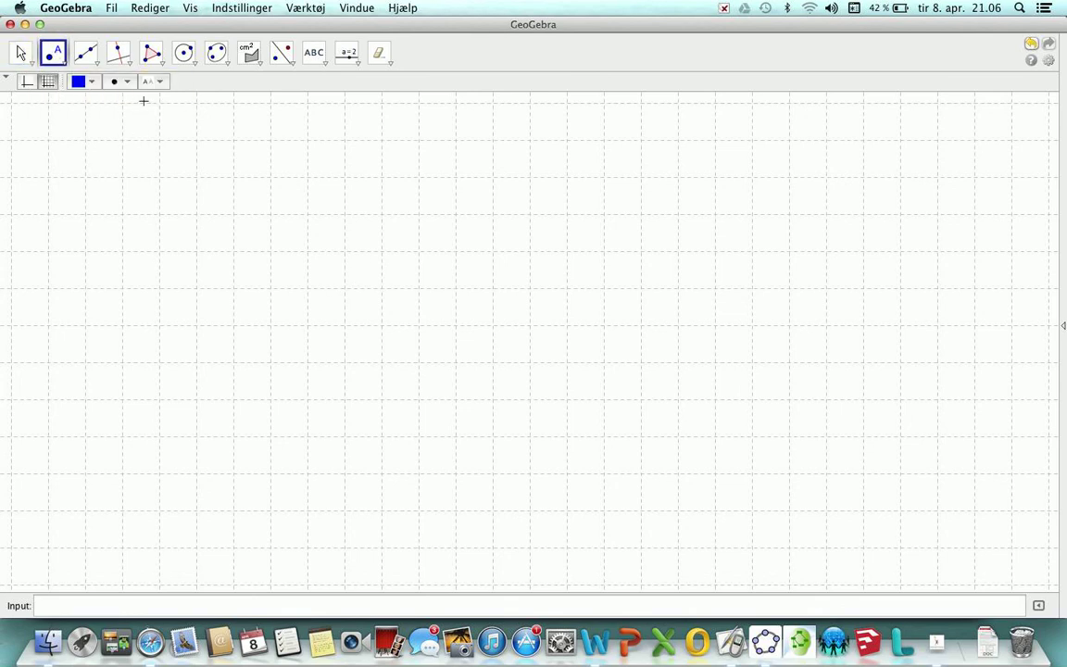
{"action": "left_click", "coordinate": [152, 52]}
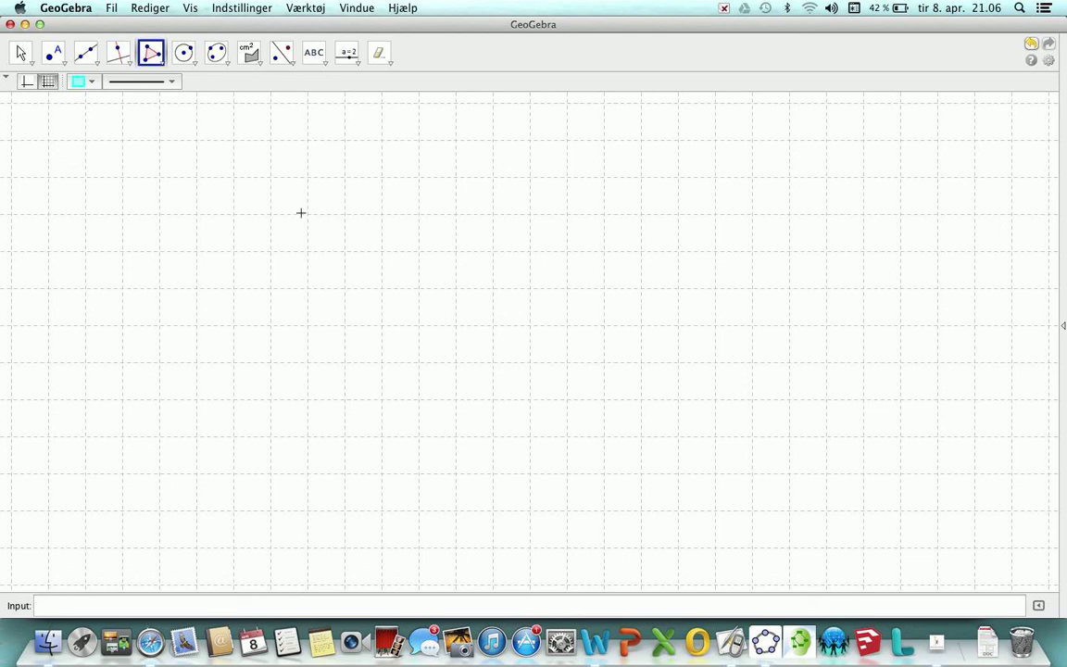
{"action": "left_click", "coordinate": [159, 178]}
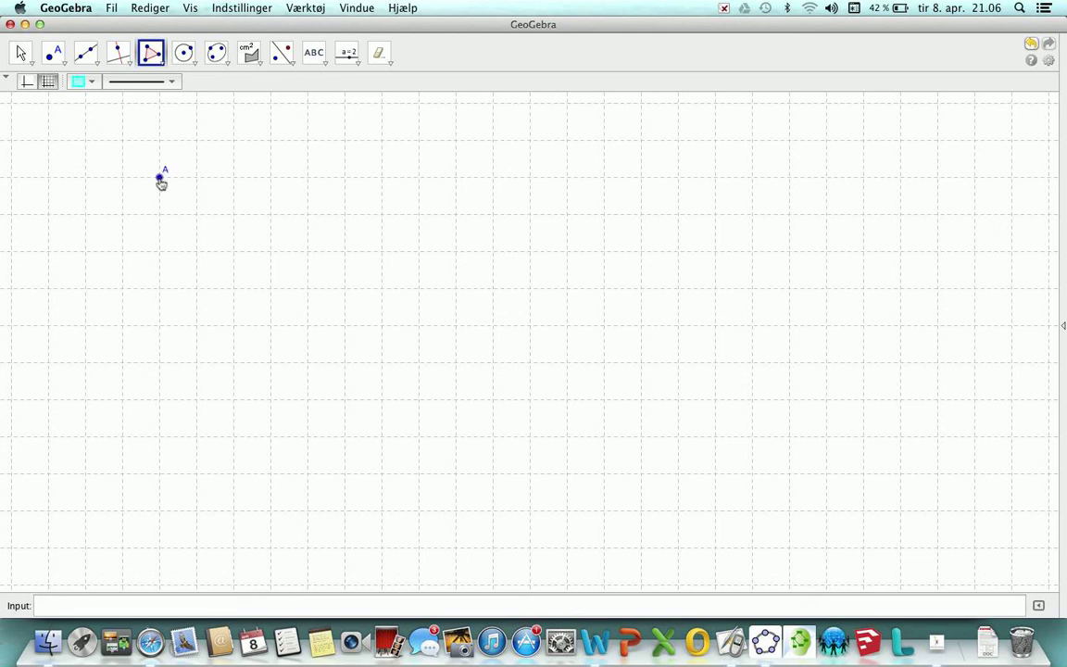
{"action": "left_click", "coordinate": [234, 177]}
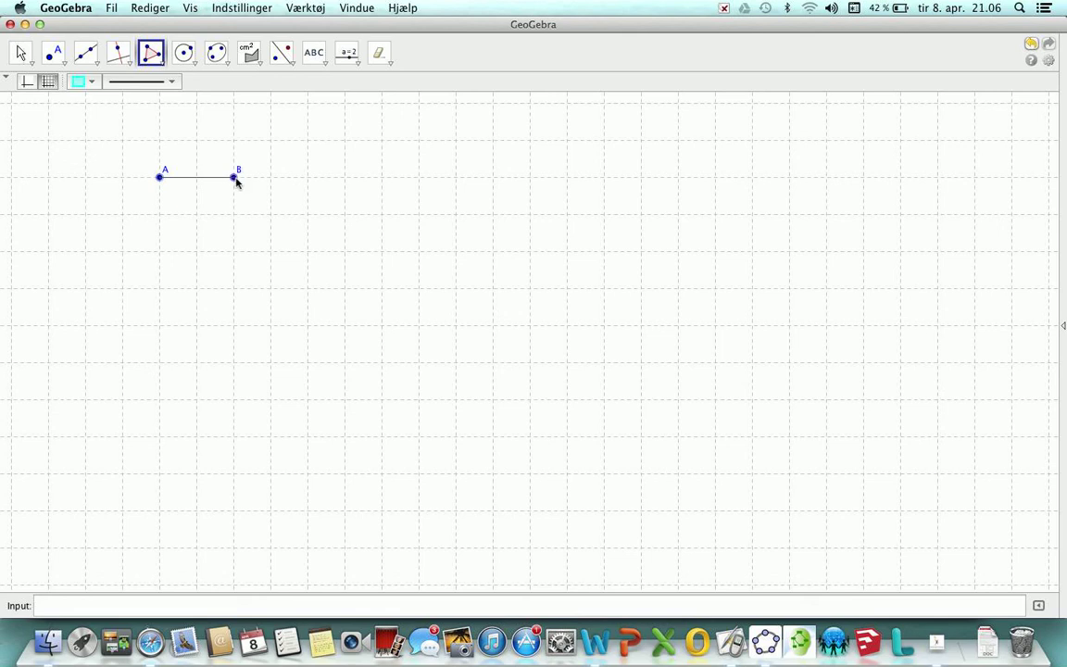
{"action": "left_click", "coordinate": [233, 251]}
{"action": "left_click", "coordinate": [160, 250]}
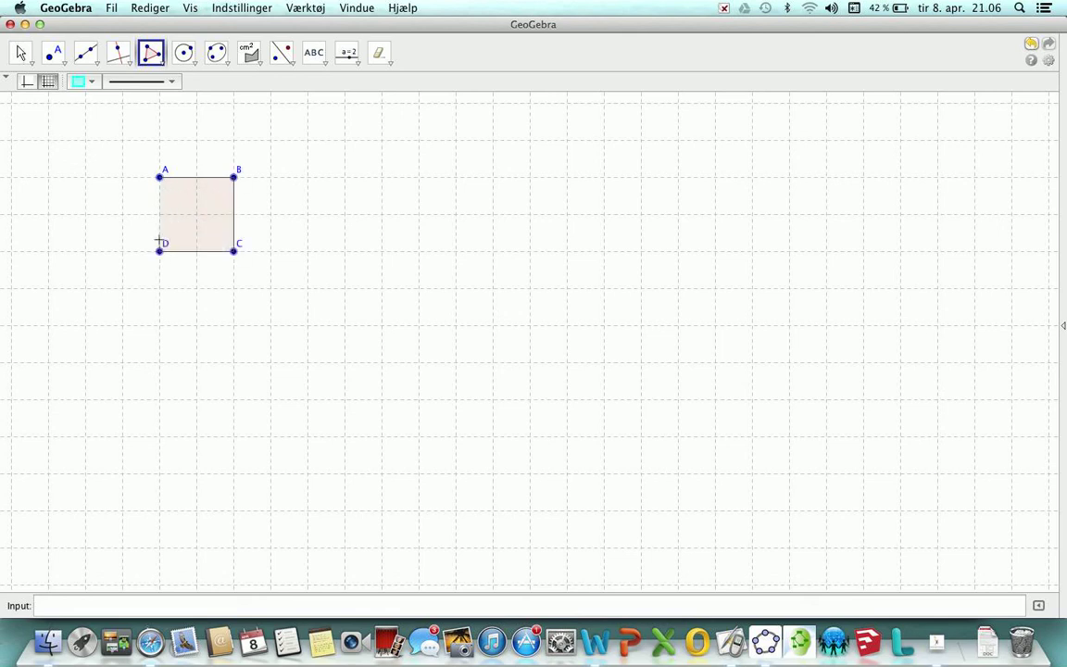
{"action": "left_click", "coordinate": [160, 177]}
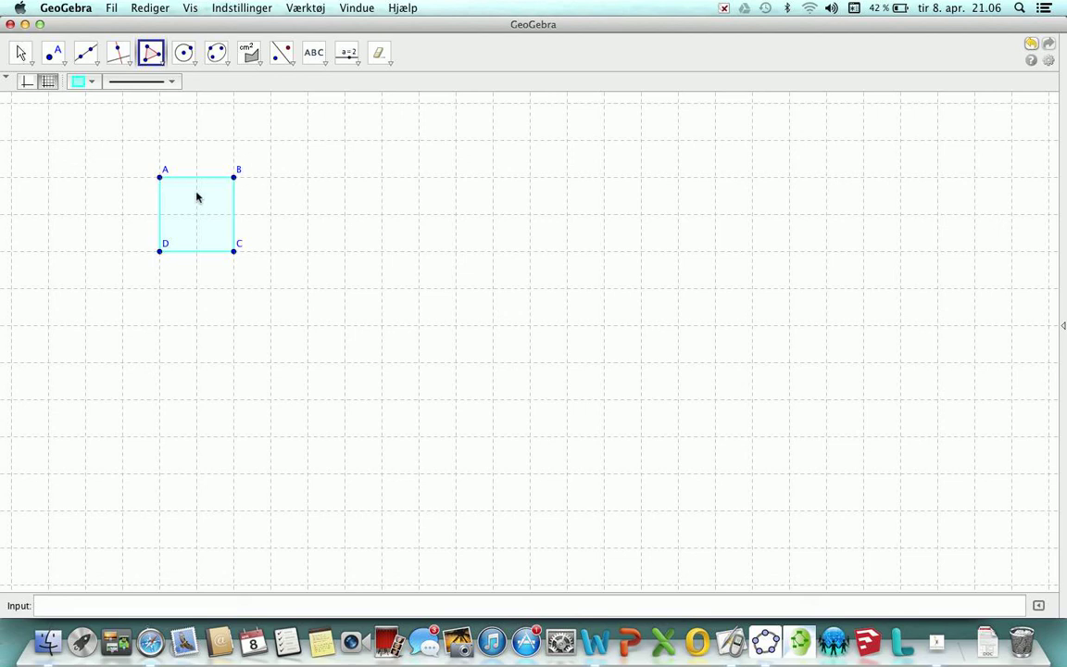
- Colour the square red and set its fill to full opacity
{"action": "left_click", "coordinate": [82, 82]}
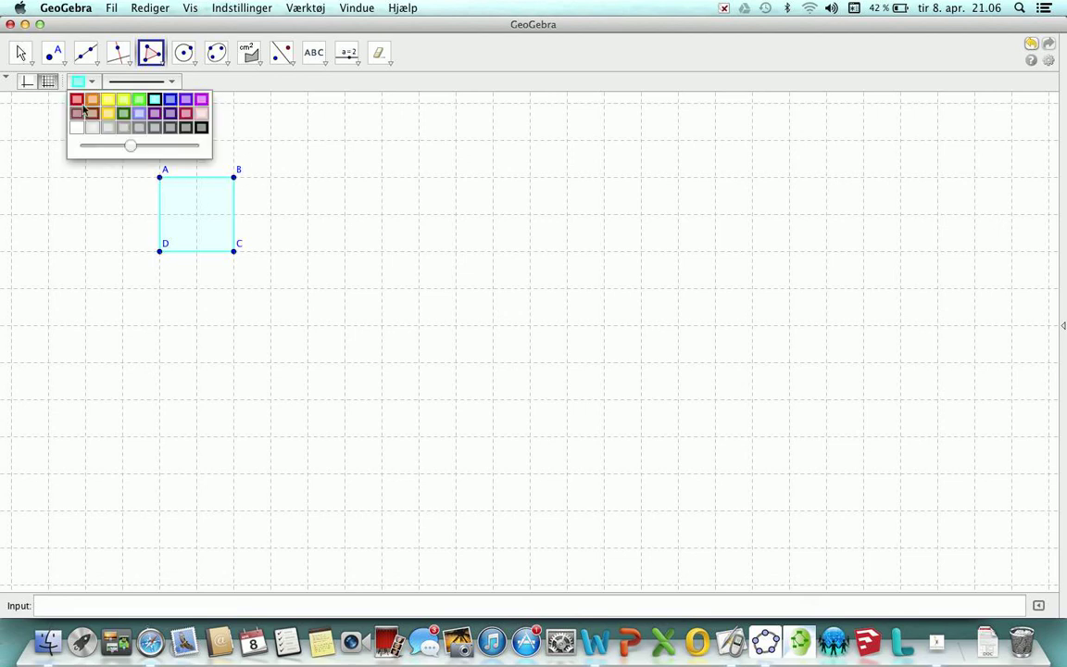
{"action": "left_click", "coordinate": [76, 98]}
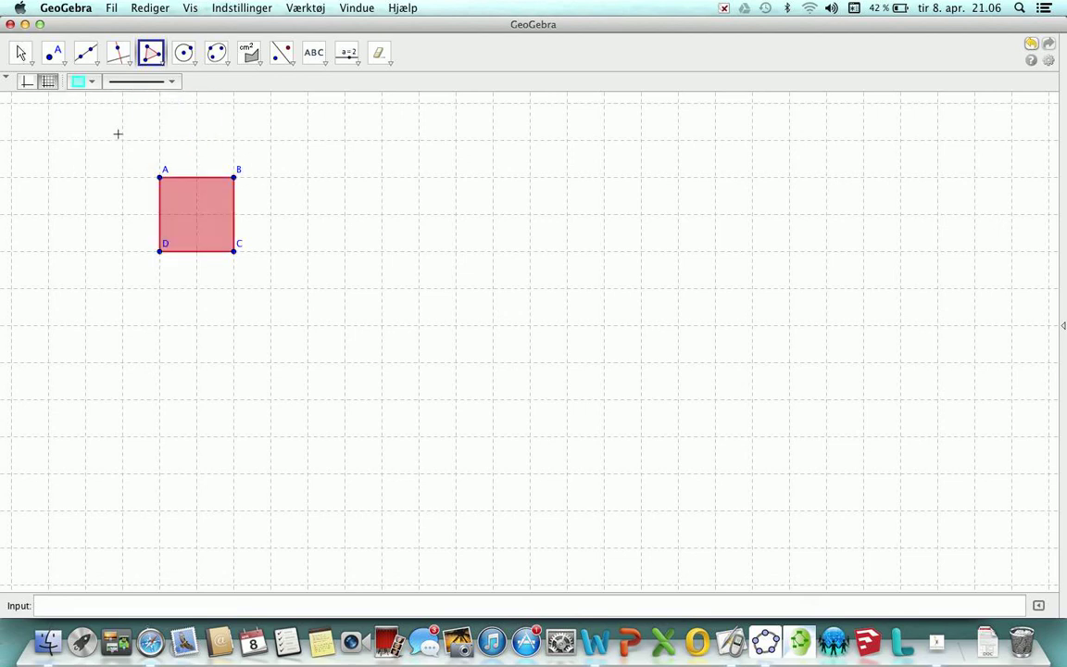
{"action": "left_click", "coordinate": [92, 87]}
{"action": "left_click_drag", "start_coordinate": [131, 146], "coordinate": [205, 146]}
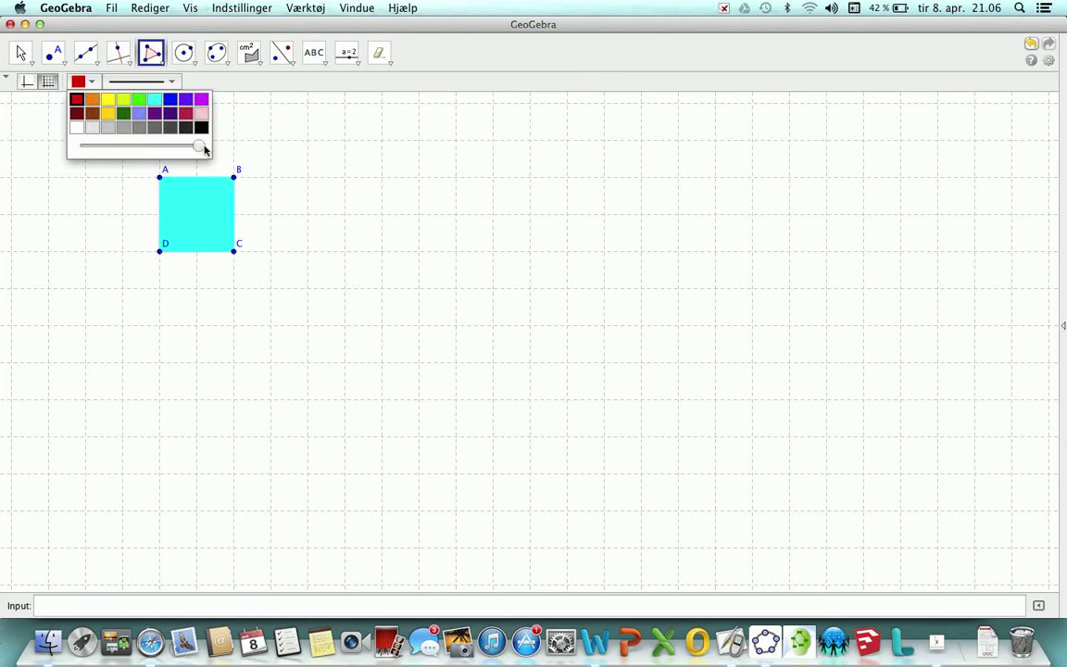
{"action": "left_click", "coordinate": [76, 98]}
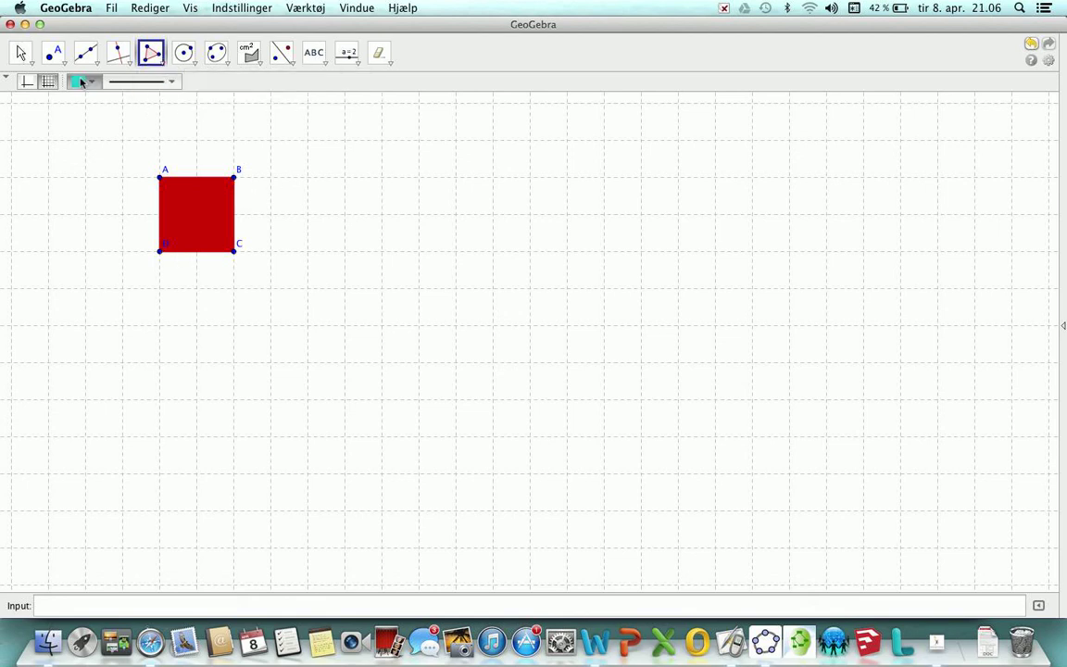
- Draw a second 2-by-2-cell square polygon one grid cell below the red square, aligned with its sides
{"action": "left_click", "coordinate": [161, 288]}
{"action": "left_click", "coordinate": [235, 289]}
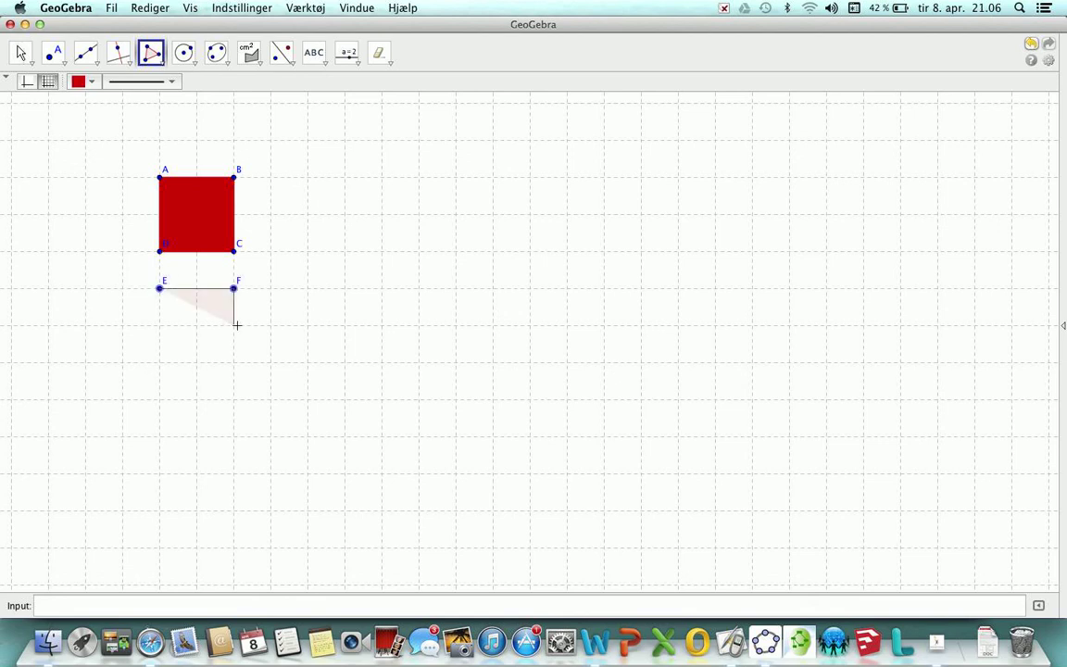
{"action": "left_click", "coordinate": [234, 362]}
{"action": "left_click", "coordinate": [159, 363]}
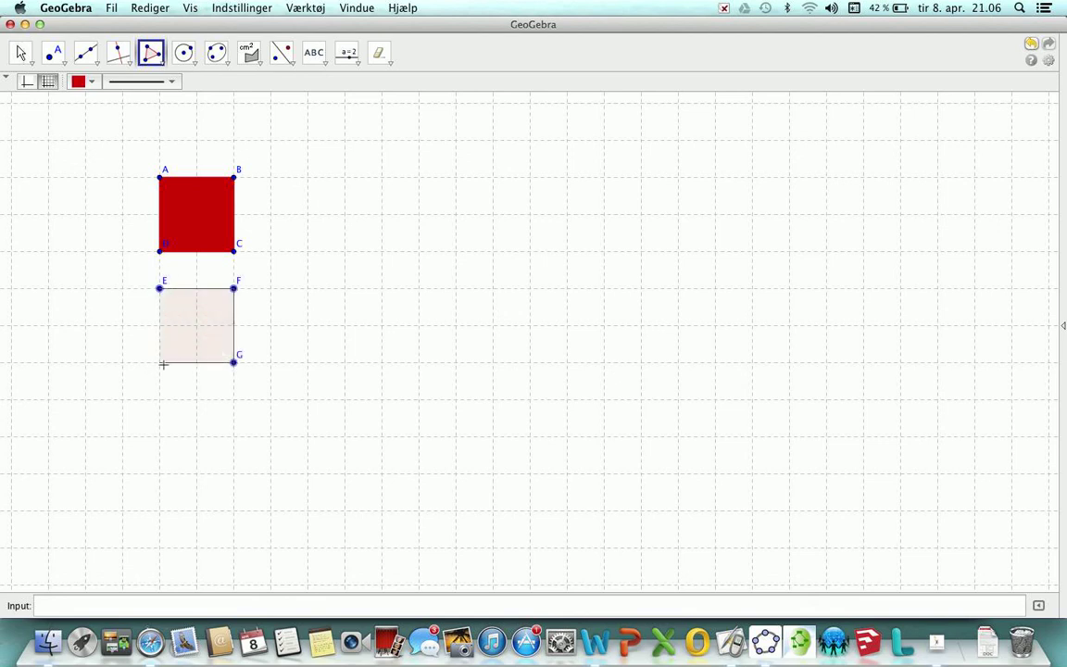
{"action": "left_click", "coordinate": [160, 289]}
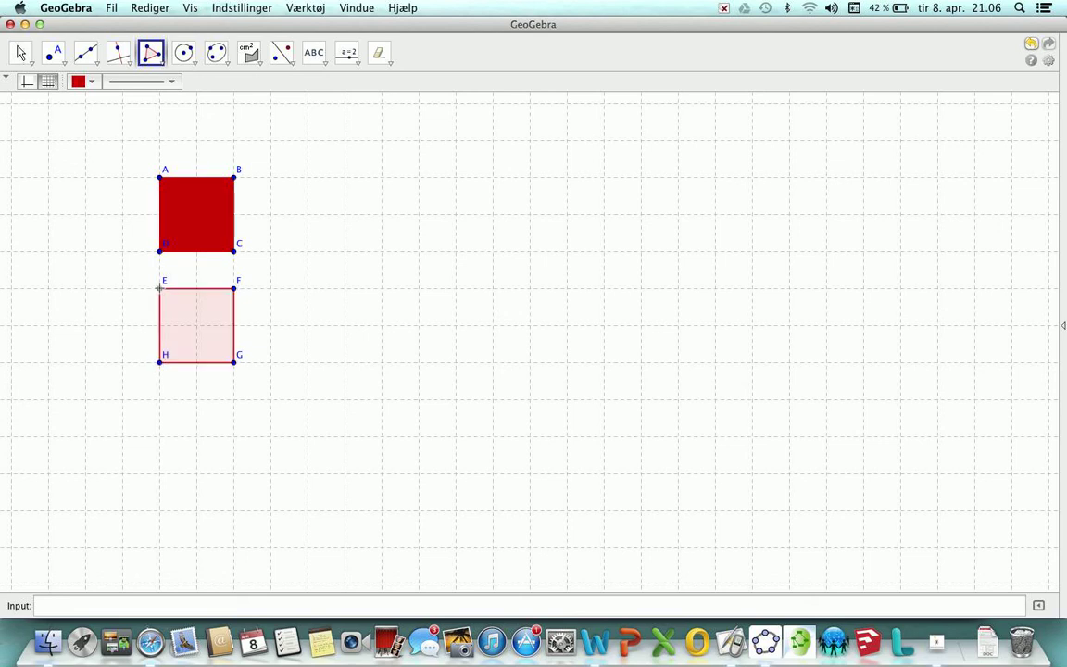
- Set the lower square's red fill to full opacity
{"action": "left_click", "coordinate": [116, 82]}
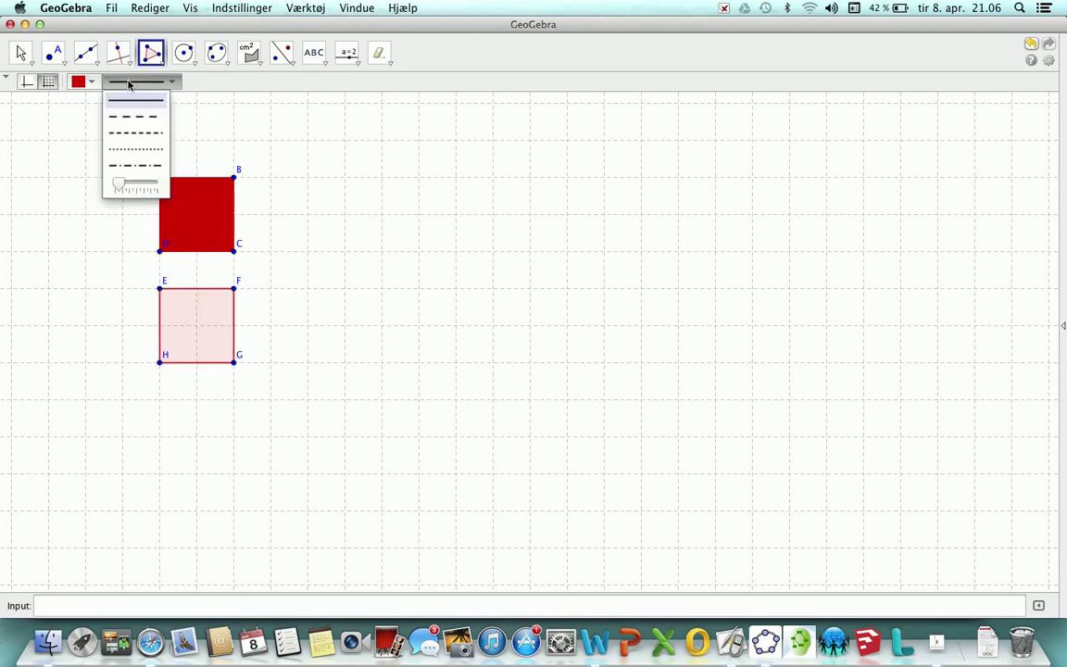
{"action": "left_click", "coordinate": [130, 81]}
{"action": "left_click", "coordinate": [85, 81]}
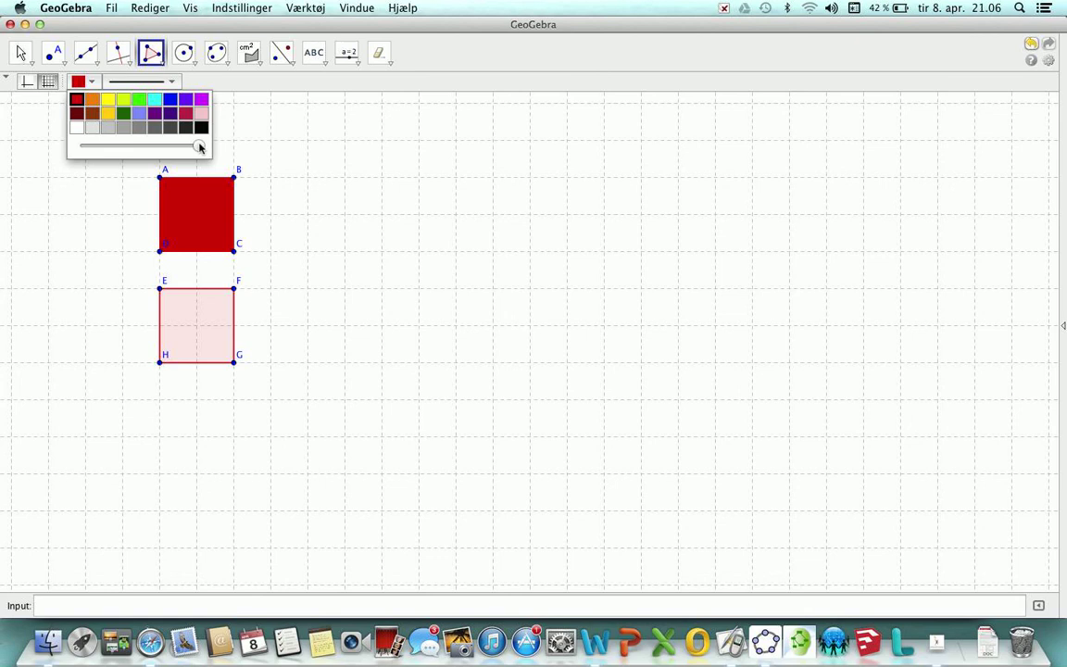
{"action": "mouse_move", "coordinate": [198, 145]}
{"action": "left_mouse_down"}
{"action": "mouse_move", "coordinate": [169, 146]}
{"action": "mouse_move", "coordinate": [202, 147]}
{"action": "left_mouse_up"}
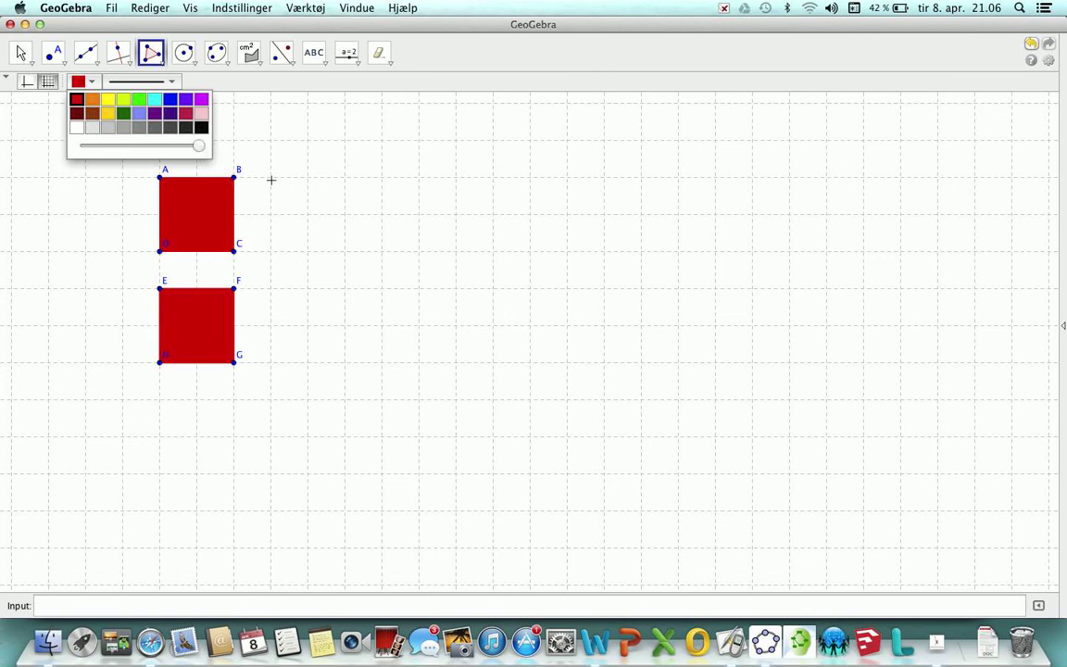
- Draw a rectangle three grid cells wide and two high, one cell right of the upper square, and fill it solid red
{"action": "left_click", "coordinate": [270, 178]}
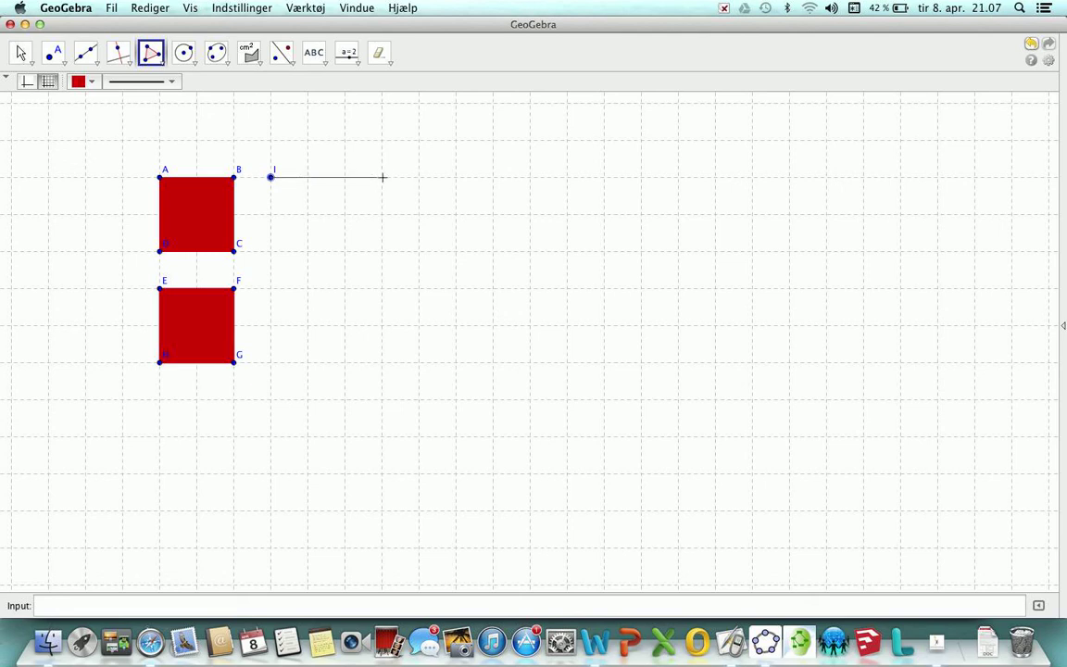
{"action": "left_click", "coordinate": [382, 177]}
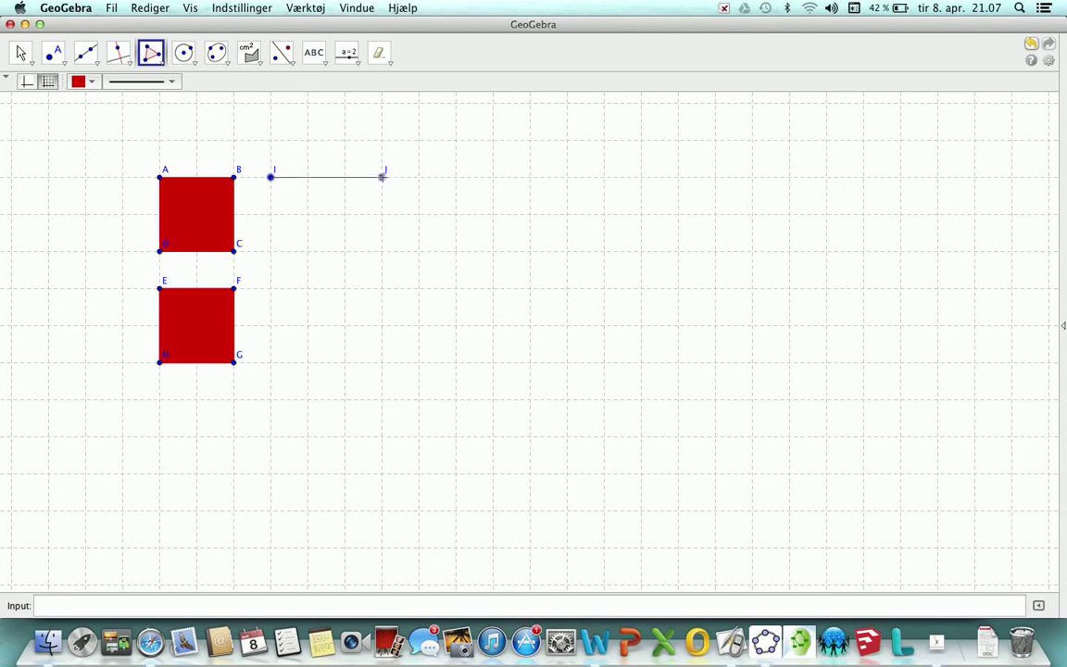
{"action": "left_click", "coordinate": [382, 251]}
{"action": "left_click", "coordinate": [270, 251]}
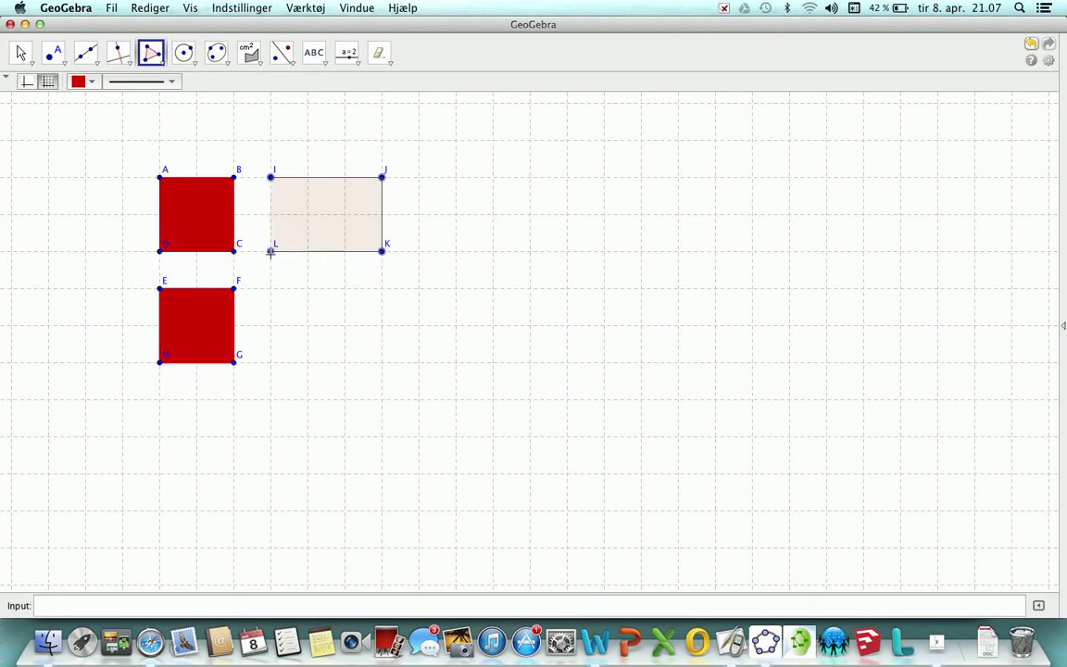
{"action": "left_click", "coordinate": [271, 177]}
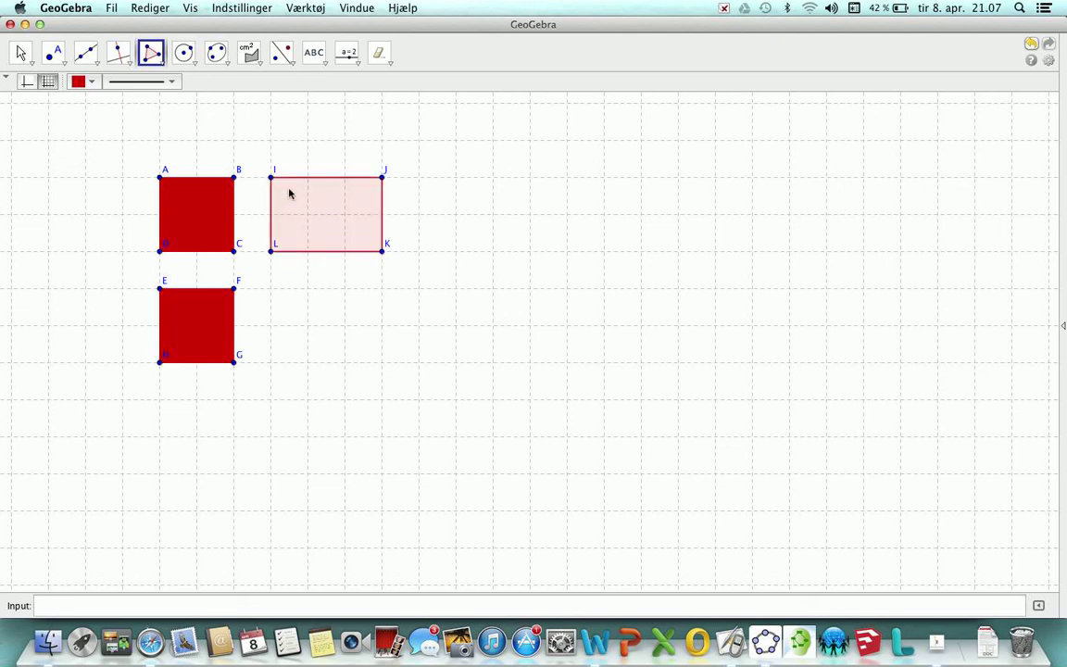
{"action": "left_click", "coordinate": [89, 80]}
{"action": "left_click", "coordinate": [83, 99]}
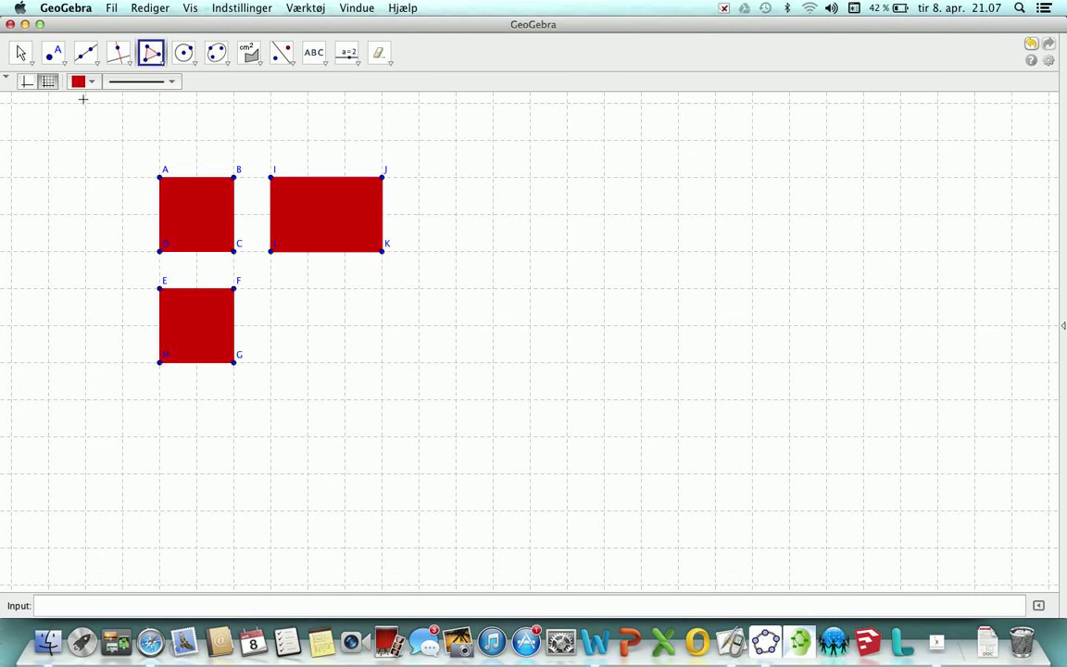
- Draw a rectangle three grid cells wide and two high, one cell below the red rectangle and level with the lower square
{"action": "left_click", "coordinate": [270, 289]}
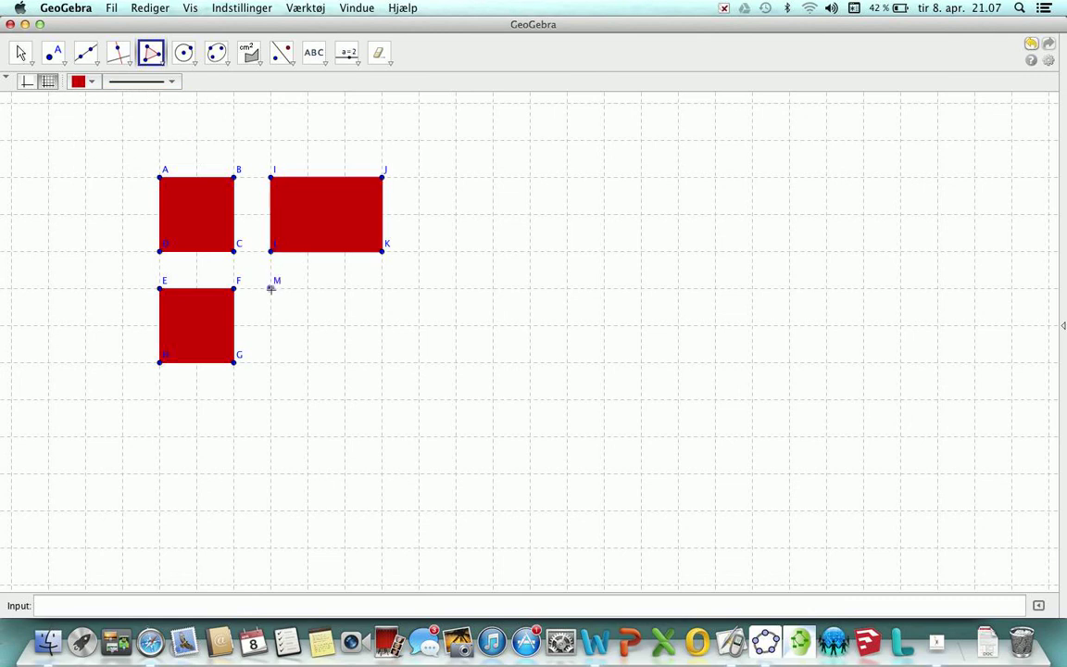
{"action": "left_click", "coordinate": [382, 289]}
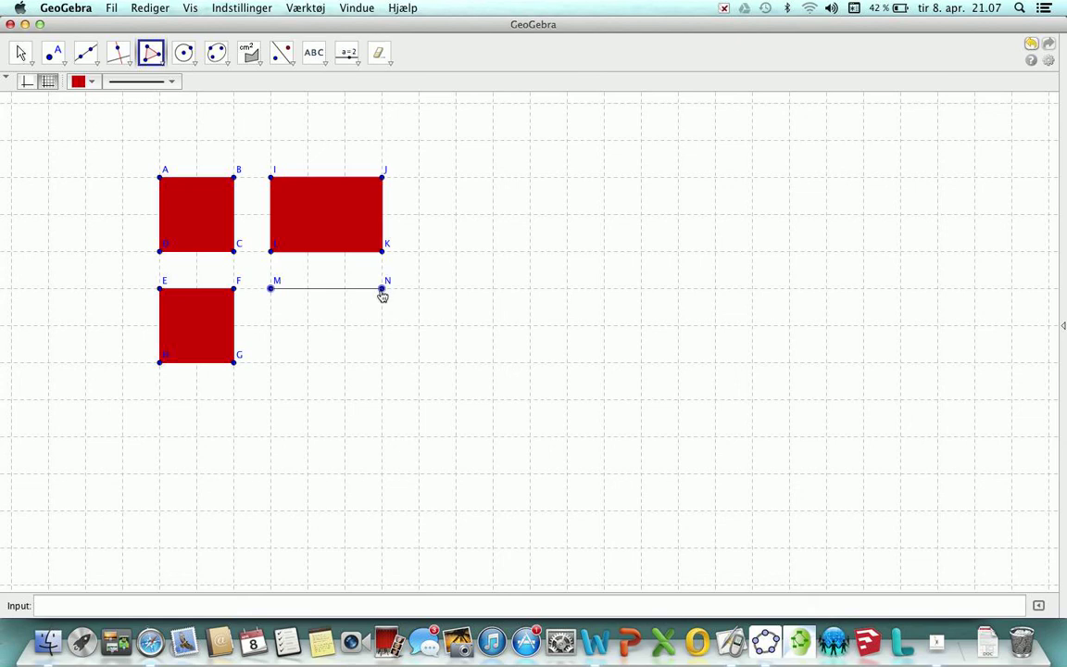
{"action": "left_click", "coordinate": [382, 362]}
{"action": "left_click", "coordinate": [270, 362]}
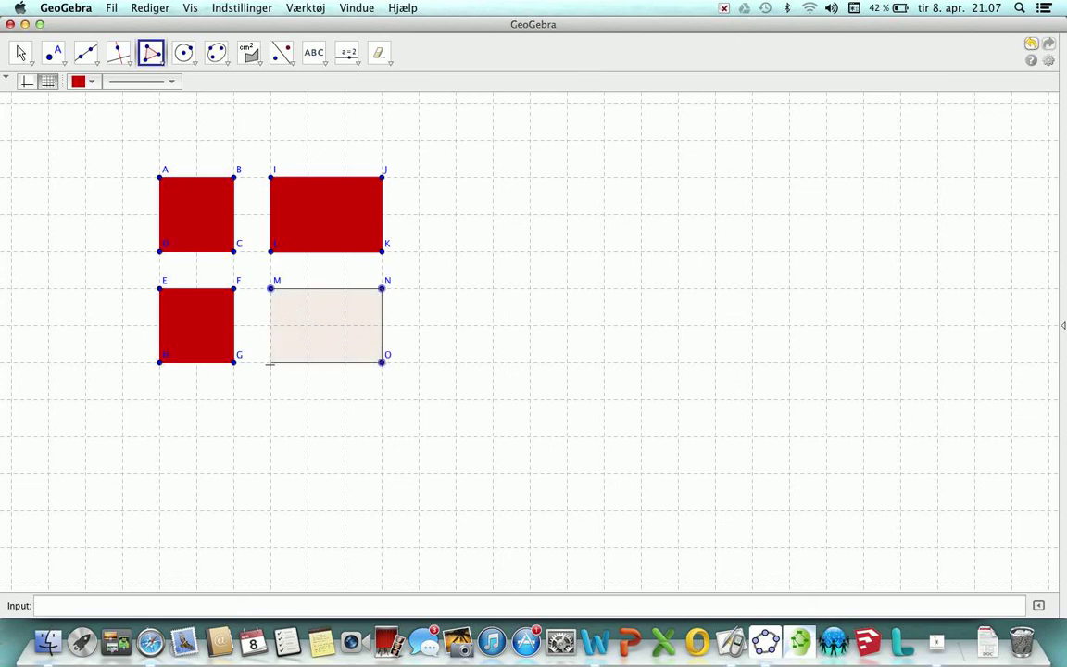
{"action": "left_click", "coordinate": [271, 291]}
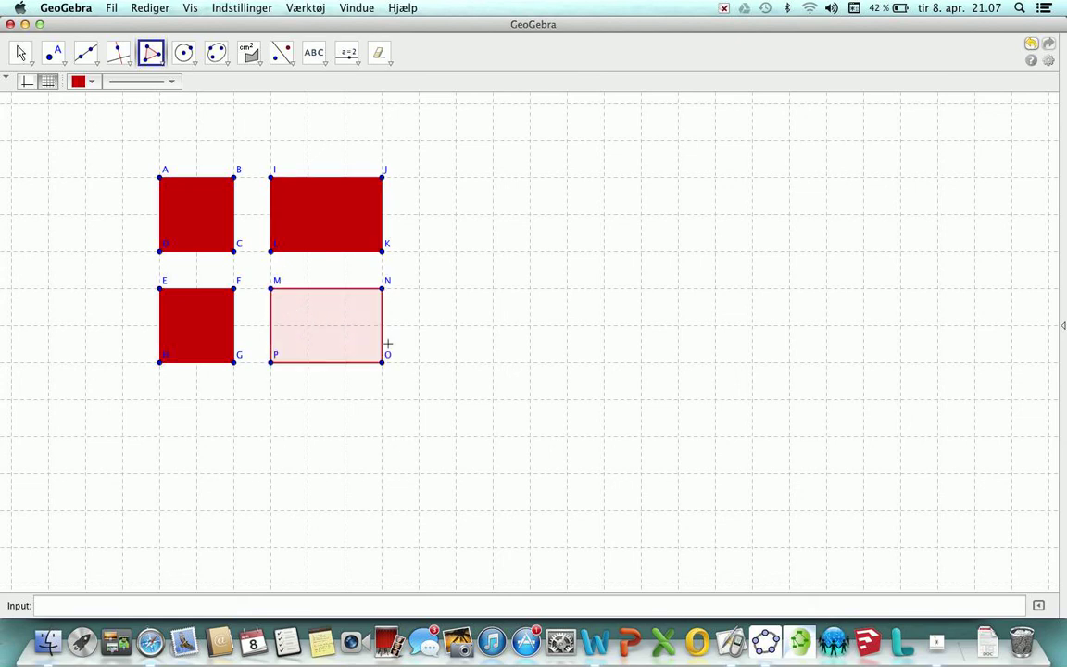
- Fill the lower three-by-two-cell rectangle with solid red at full opacity
{"action": "left_click", "coordinate": [84, 81]}
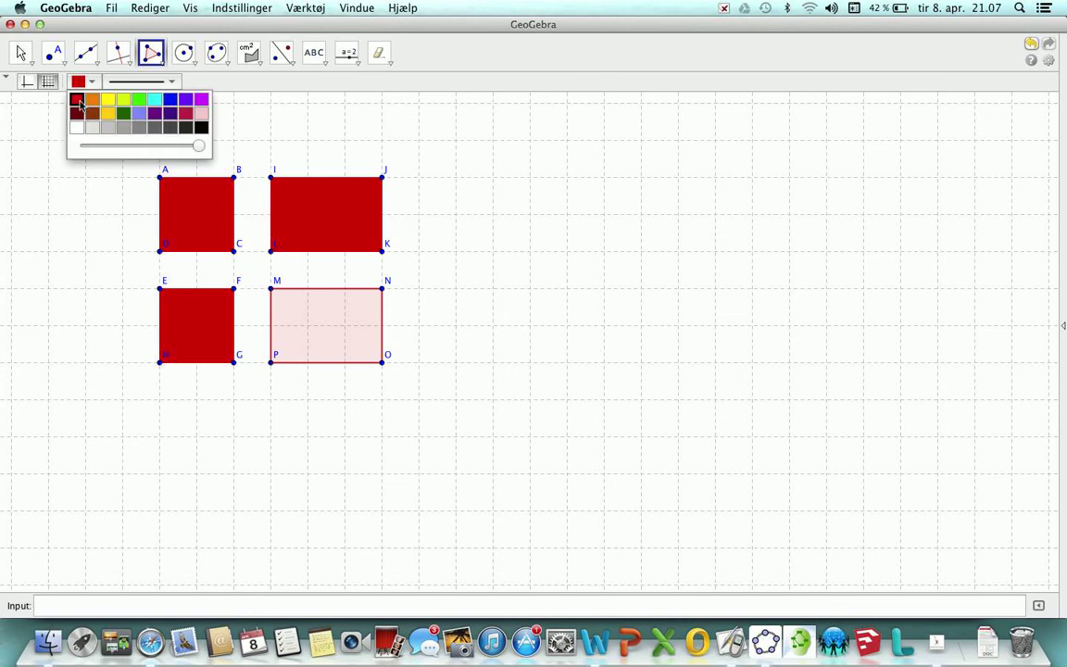
{"action": "left_click", "coordinate": [78, 97]}
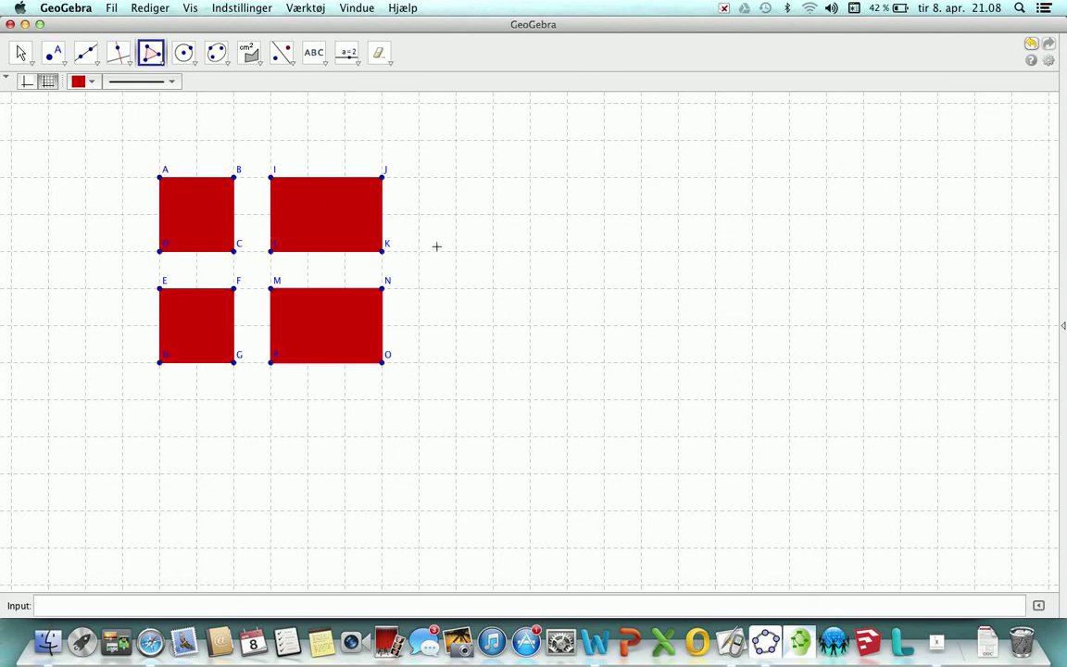
{"action": "key", "text": "super+Tab"}
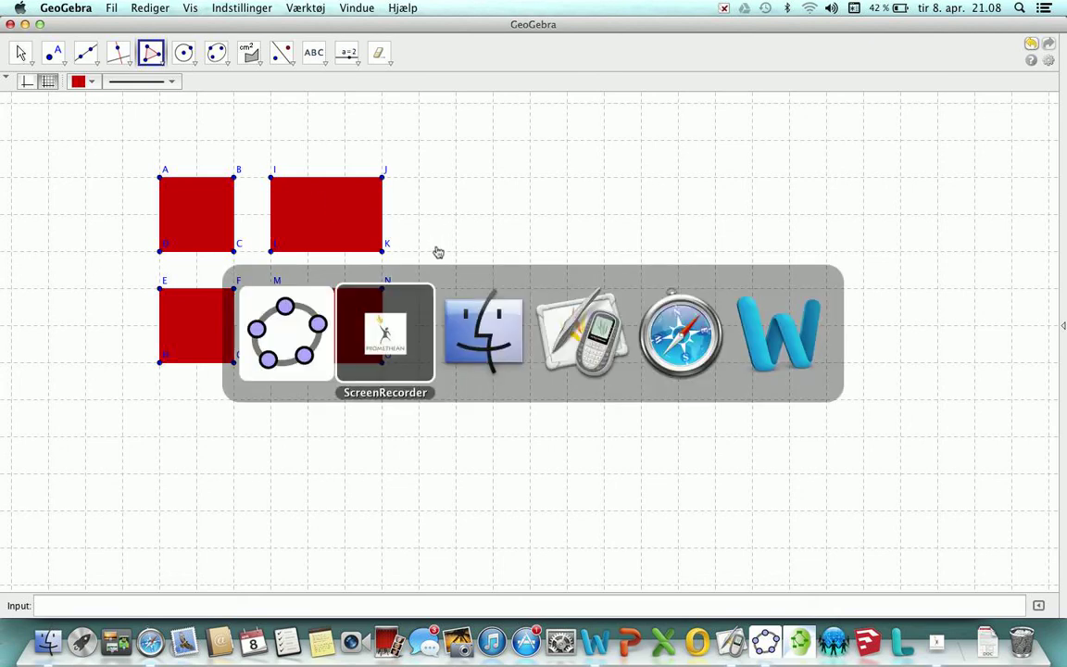
{"action": "key", "text": "super+Tab"}
{"action": "key", "text": "super+Tab"}
{"action": "key", "text": "super+Tab"}
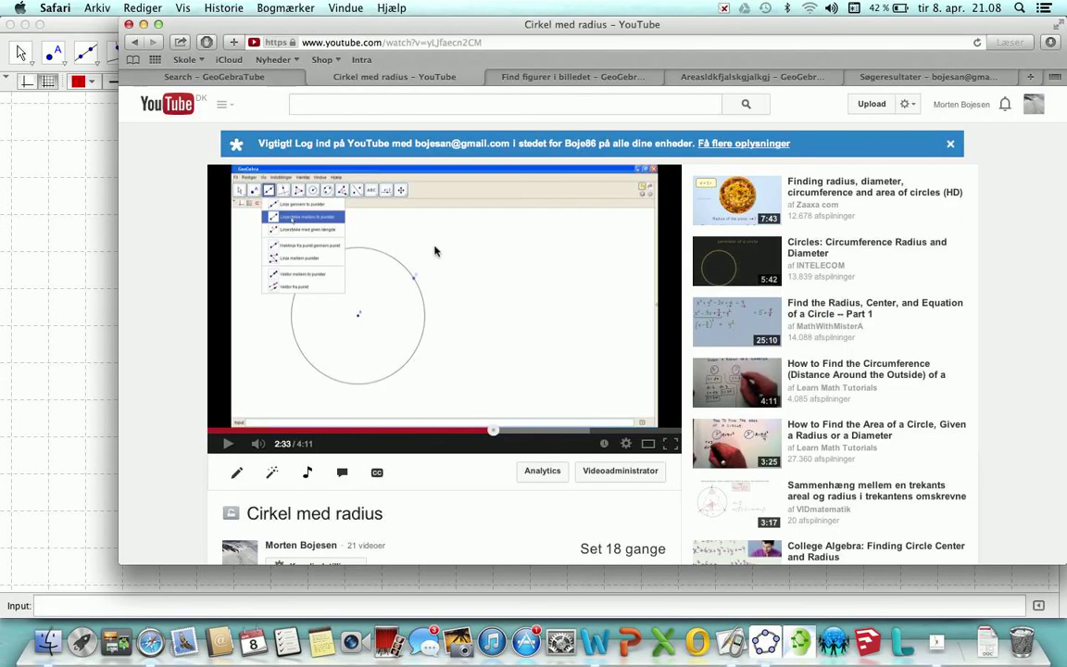
{"action": "key", "text": "super+t"}
{"action": "type", "text": "google"}
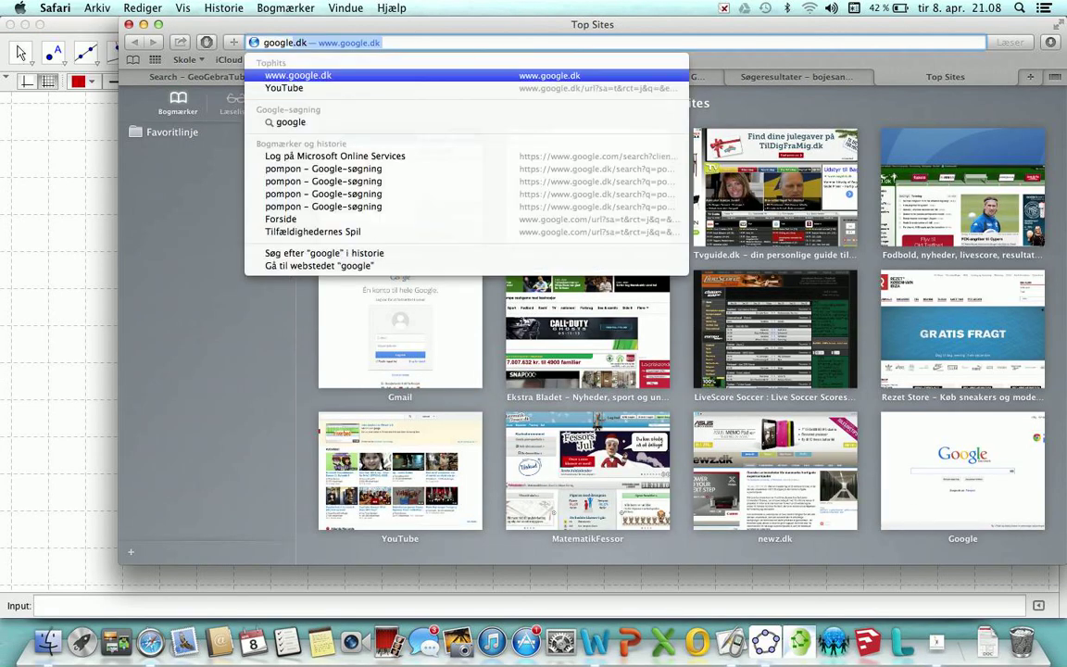
{"action": "key", "text": "Return"}
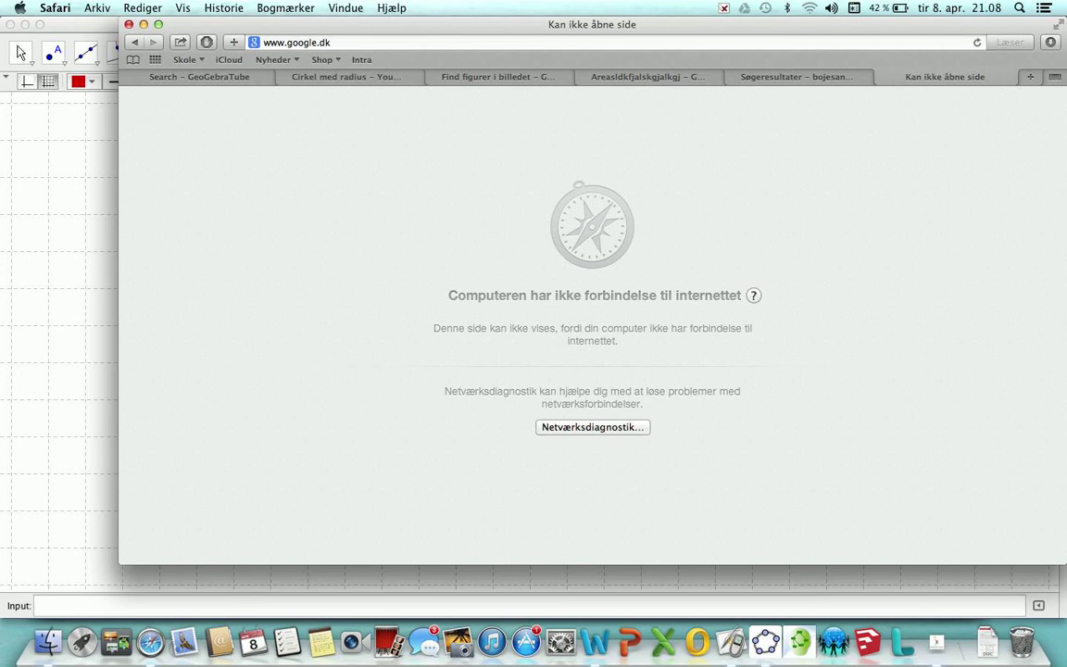
- Check the available Wi-Fi networks and hide Safari to return to GeoGebra
{"action": "left_click", "coordinate": [809, 8]}
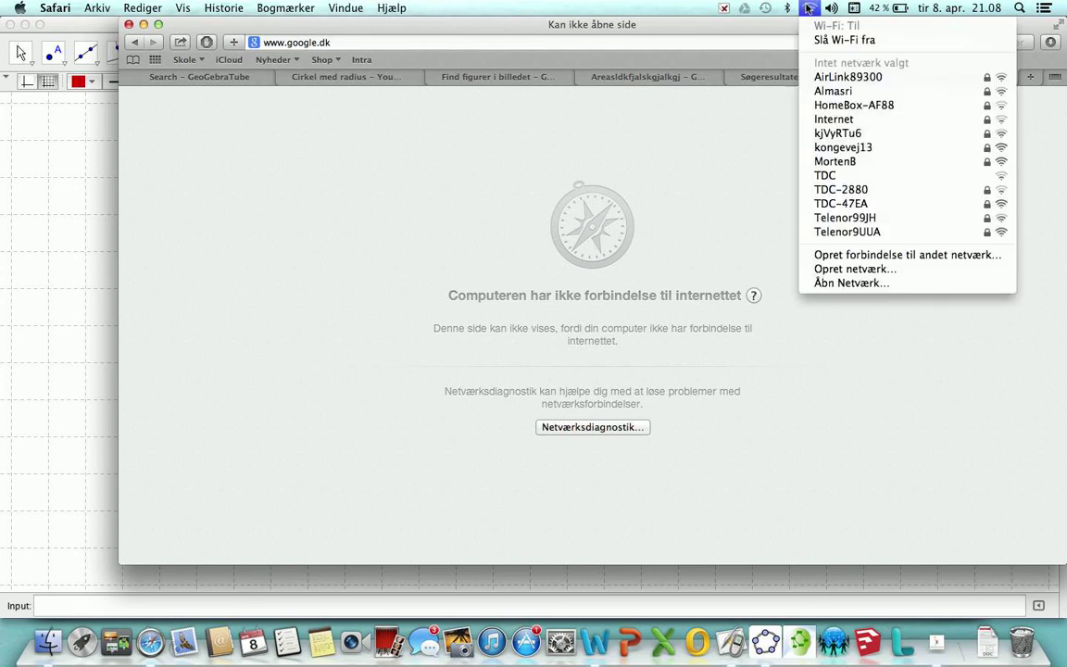
{"action": "left_click", "coordinate": [848, 119]}
{"action": "key", "text": "super+h"}
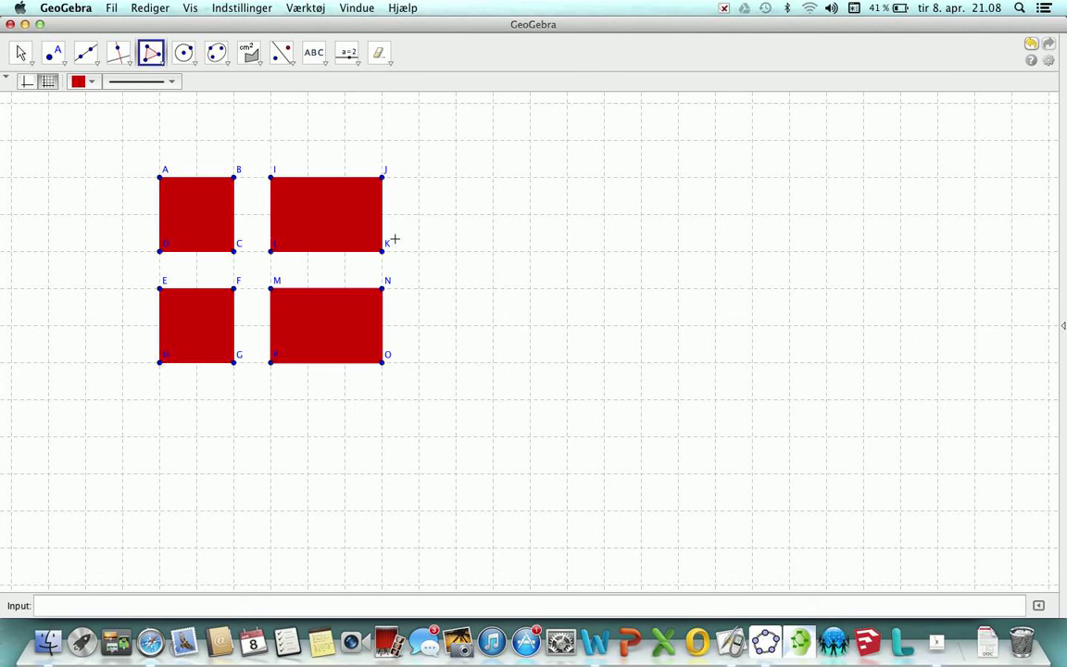
{"action": "key", "text": "super+Tab"}
{"action": "key", "text": "super+Tab"}
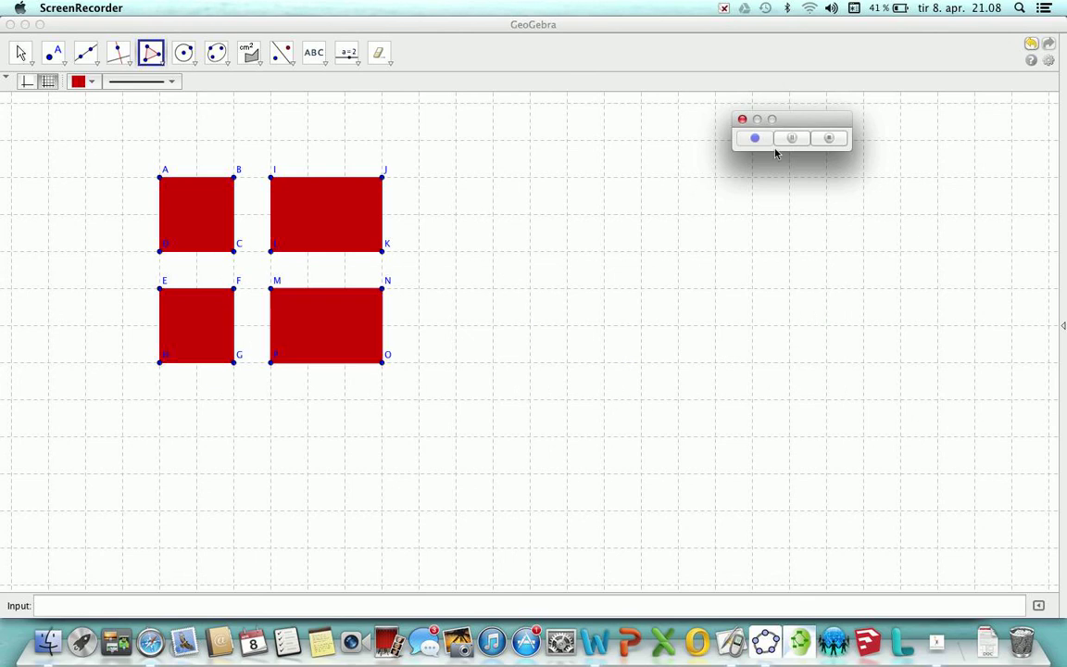